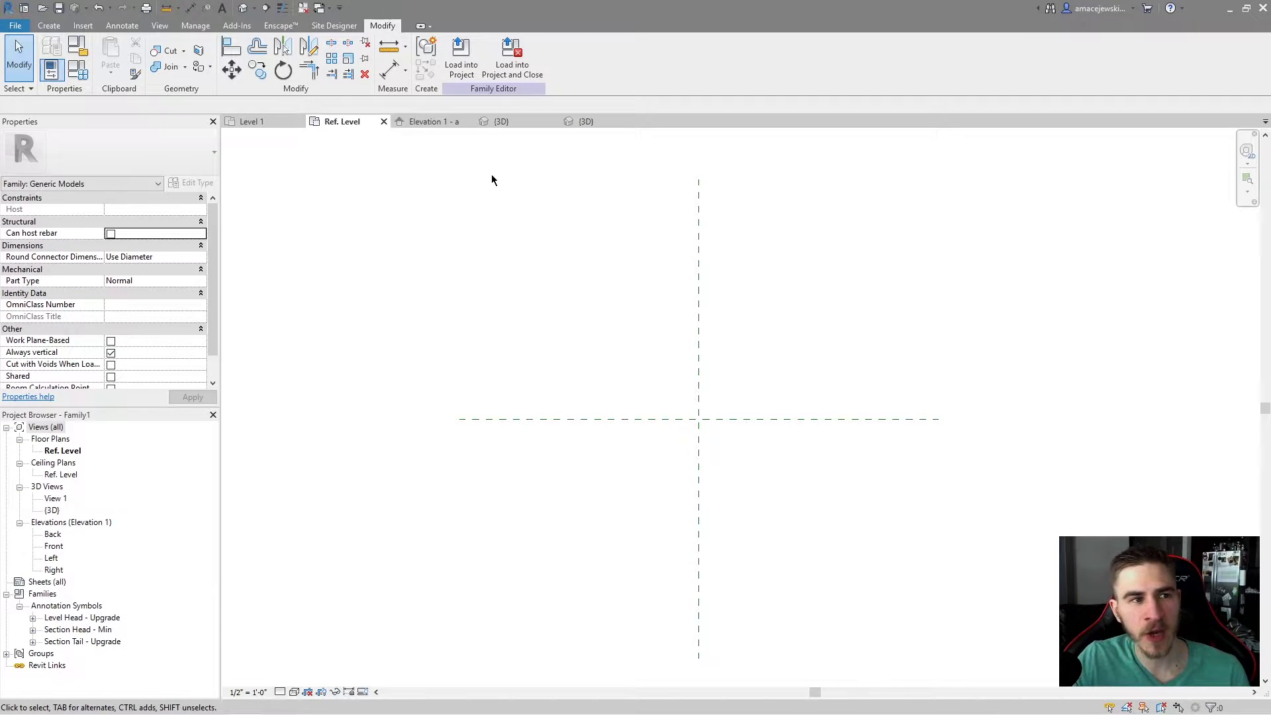
Create a blend with a rectangular base boundary around the reference plane intersection, and shift the rectangle slightly to centre it better
click(49, 25)
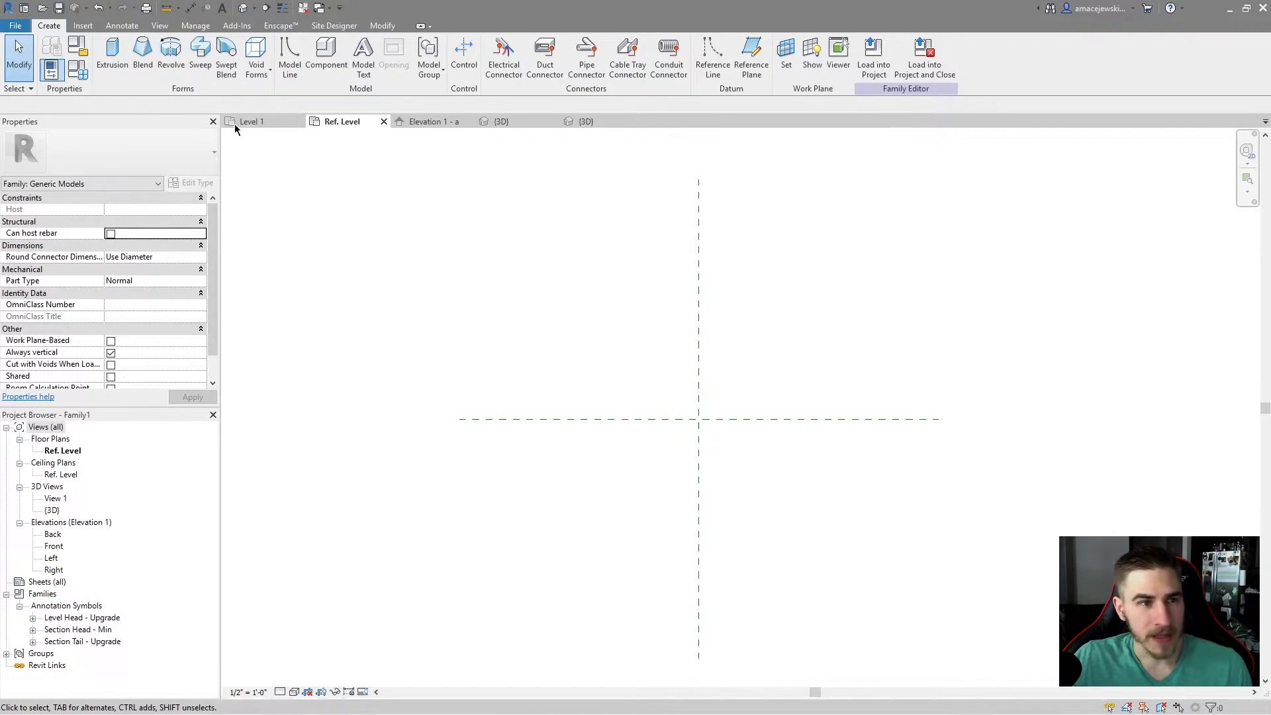
click(143, 51)
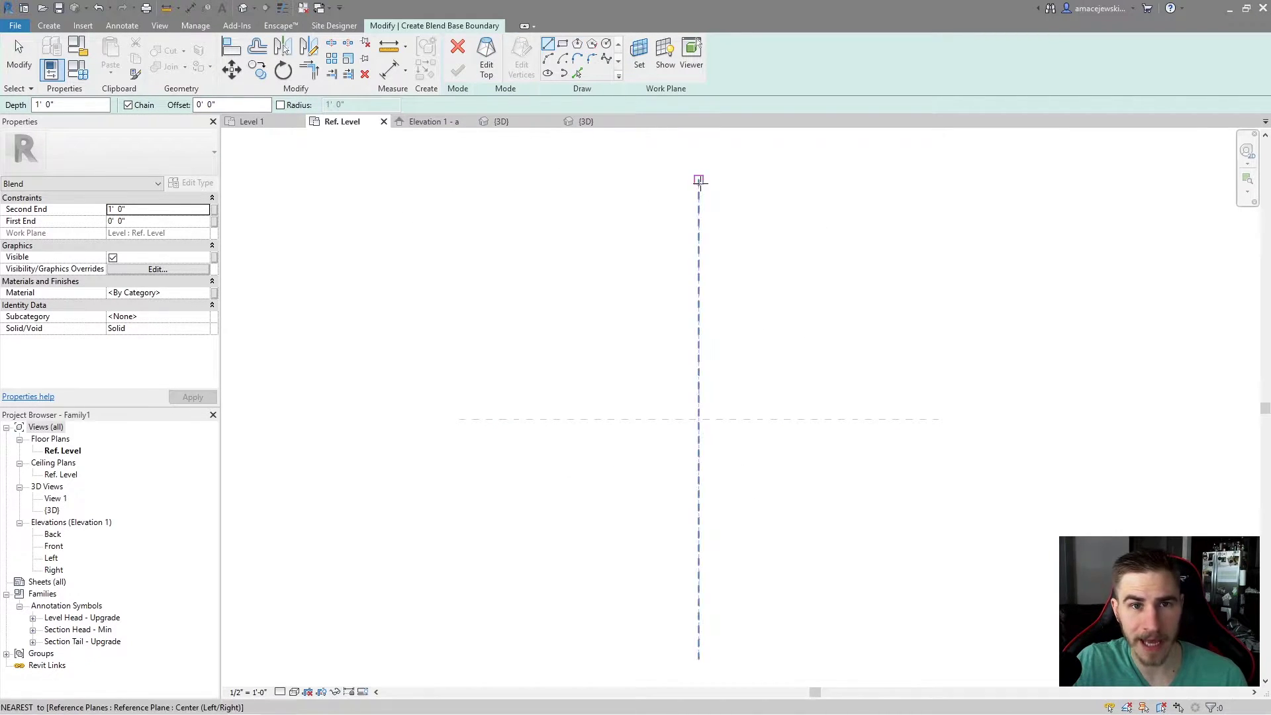
click(564, 45)
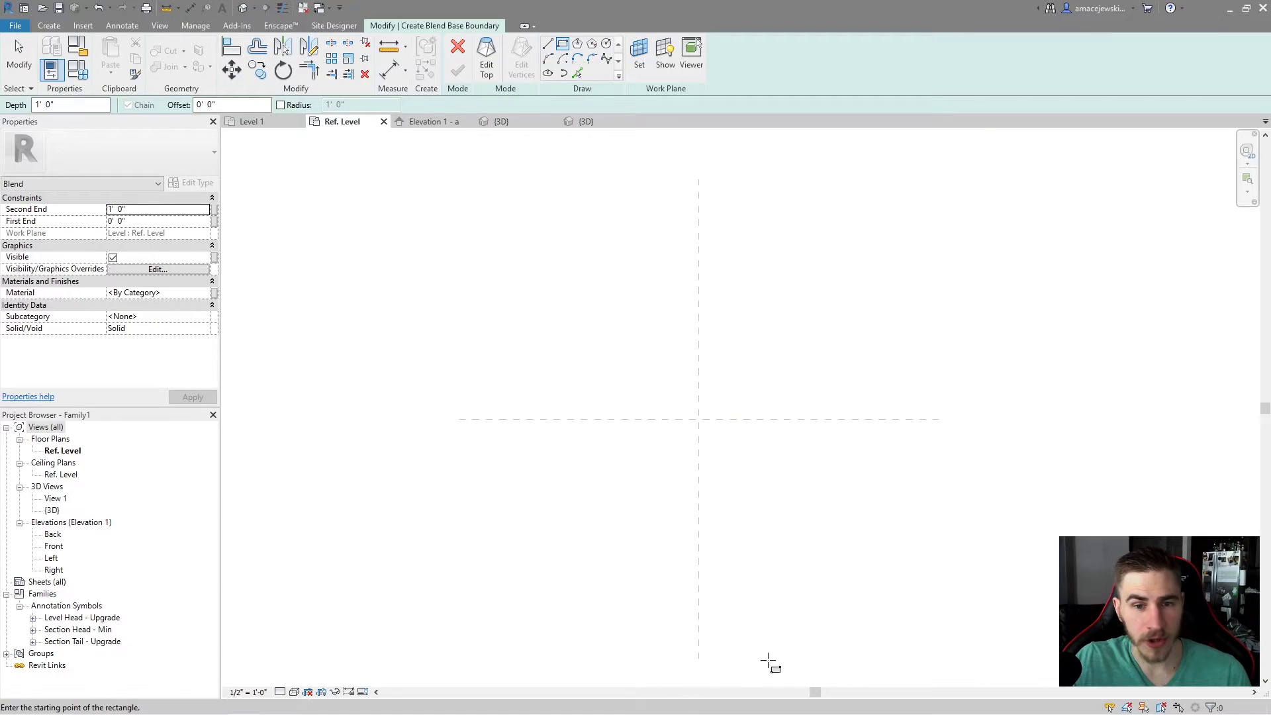
click(653, 383)
click(769, 467)
key(Escape)
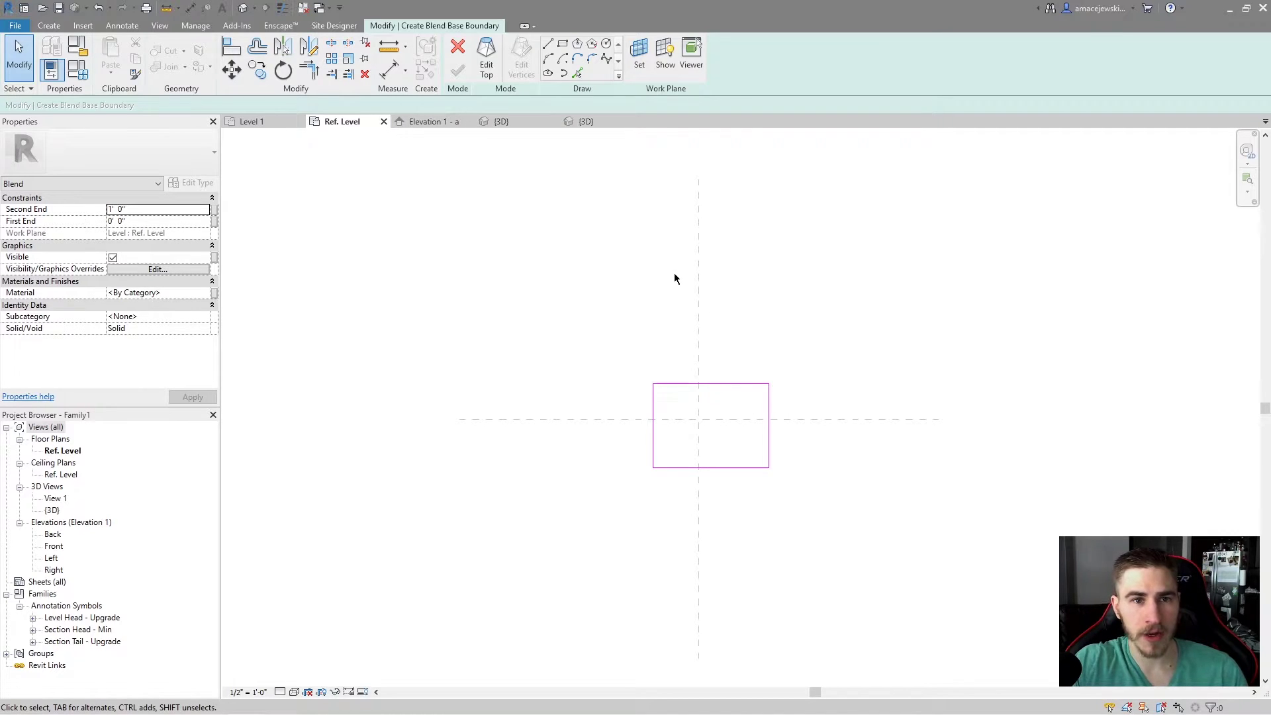
drag(596, 346, 816, 500)
mouse_move(771, 457)
mouse_down()
mouse_move(722, 400)
mouse_move(755, 449)
mouse_move(761, 439)
mouse_up()
Sketch a rectangular top boundary for the blend, offset up and to the left so it partly overlaps the base rectangle
click(487, 60)
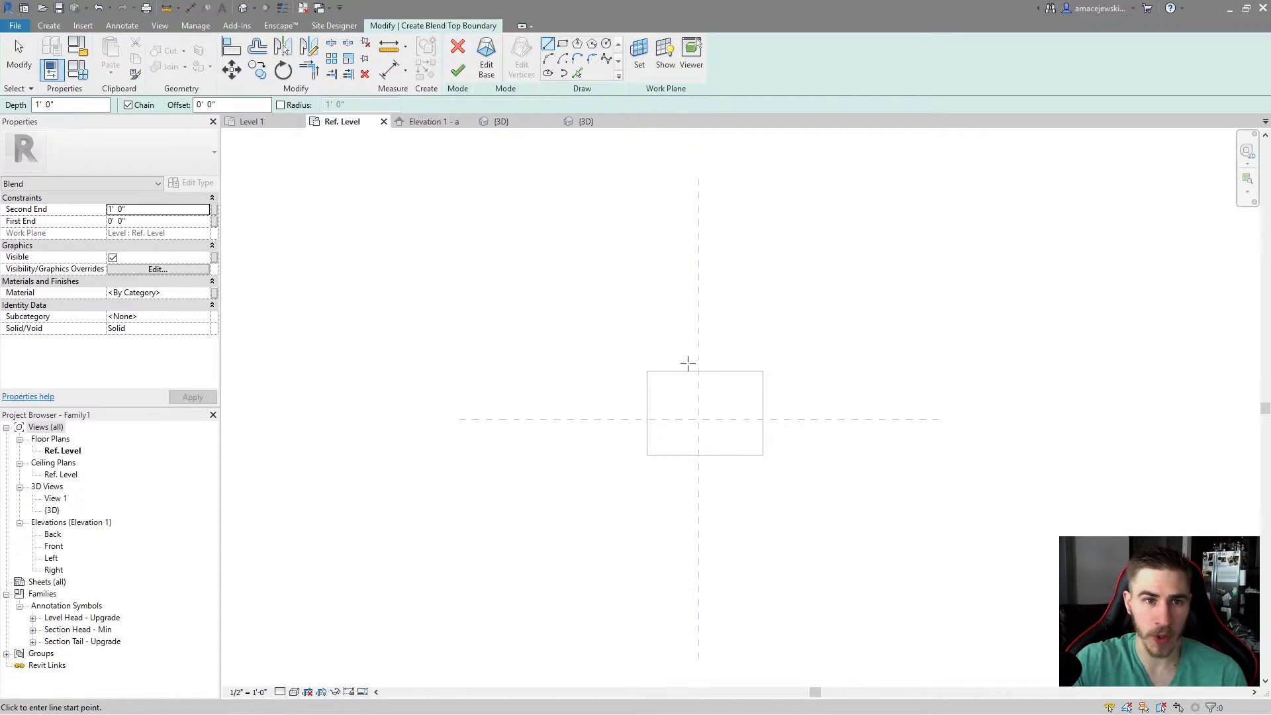
click(486, 59)
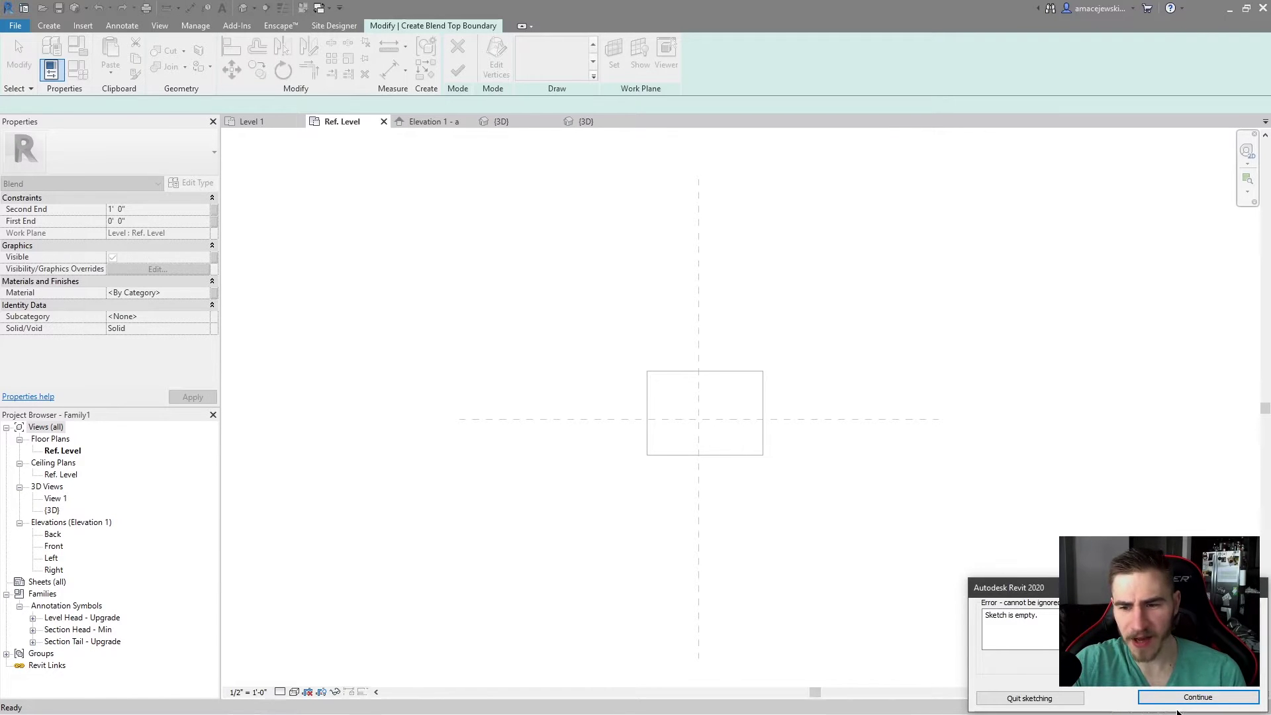
key(Return)
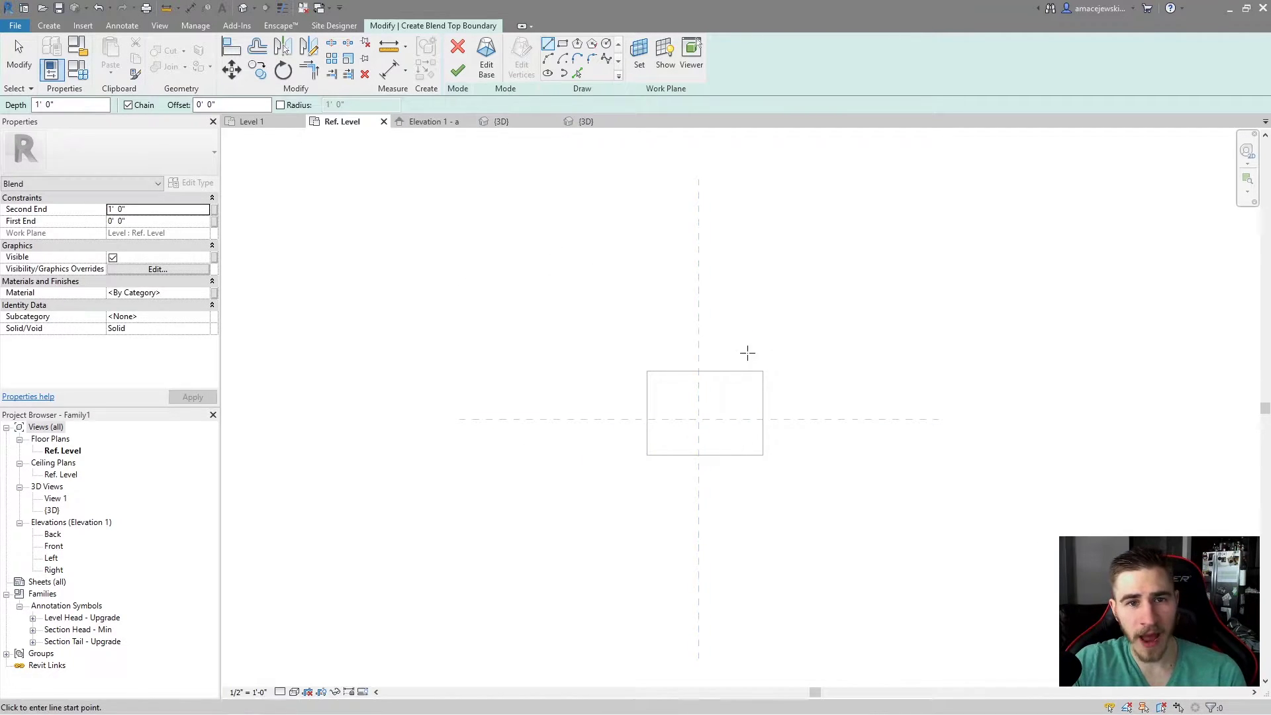
click(601, 420)
click(563, 44)
click(616, 333)
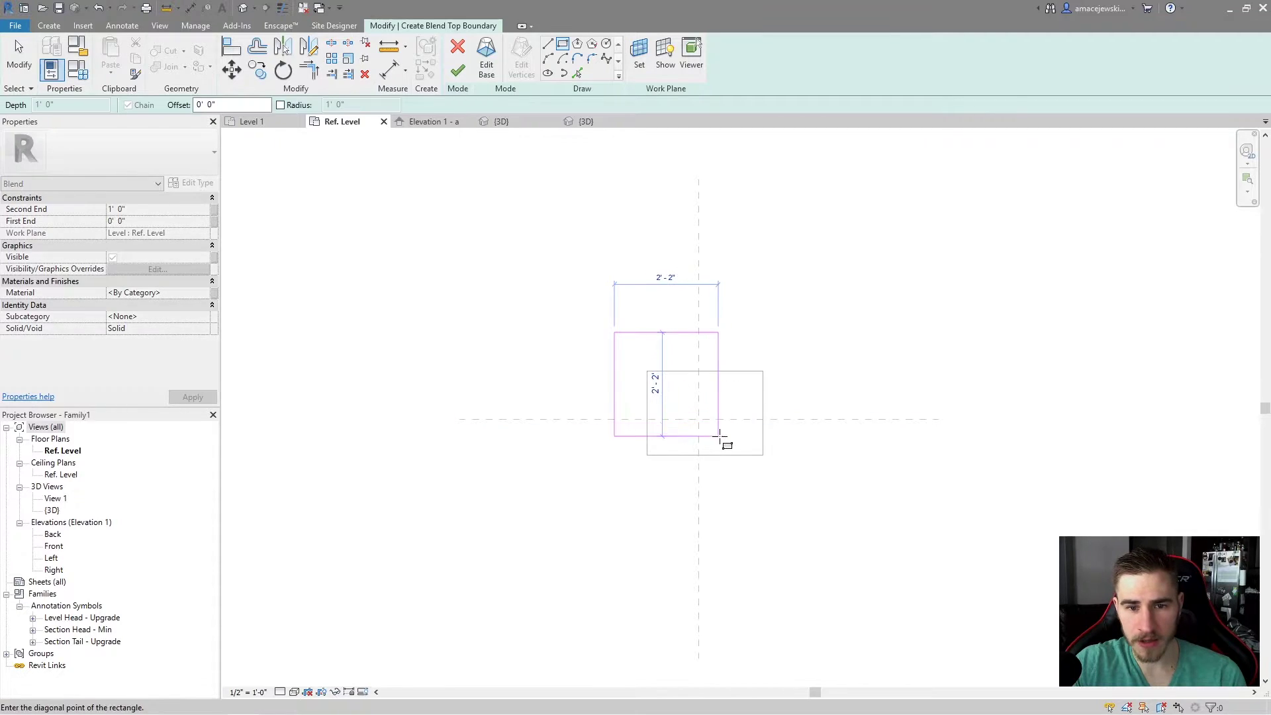
click(726, 435)
key(Escape)
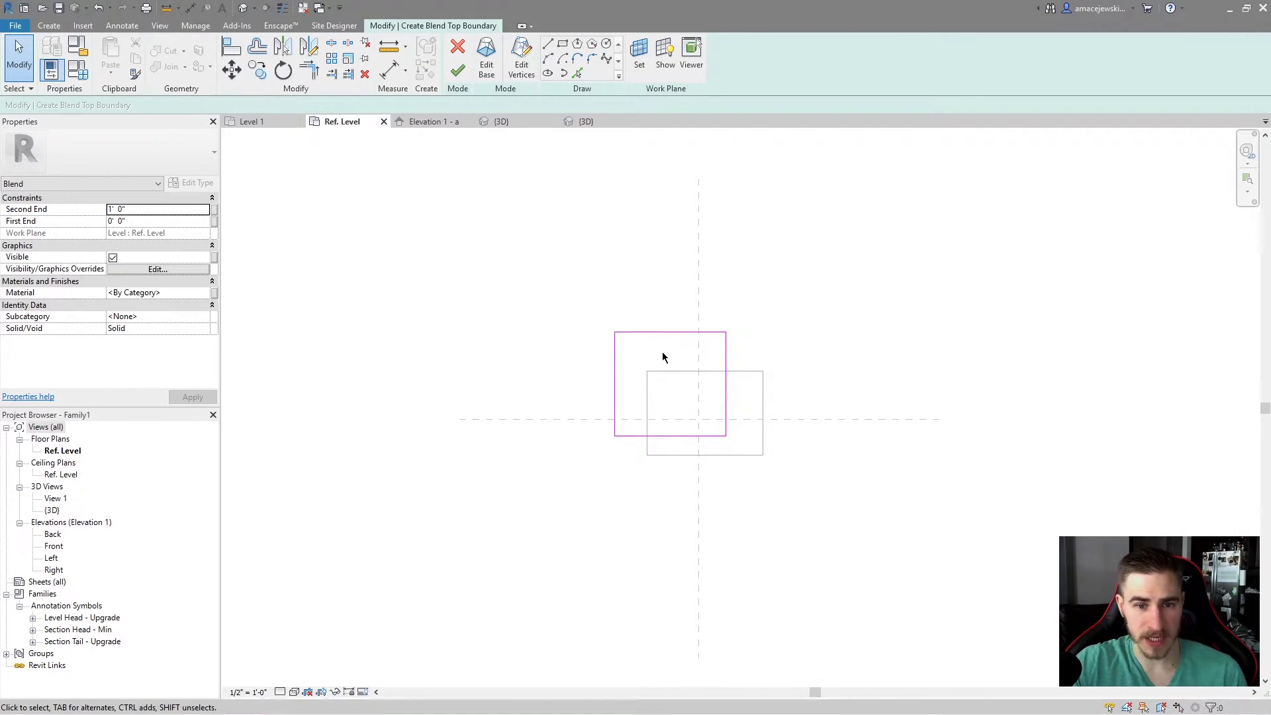
Review the blend's base and top boundaries in turn, and examine how their vertices connect
click(489, 65)
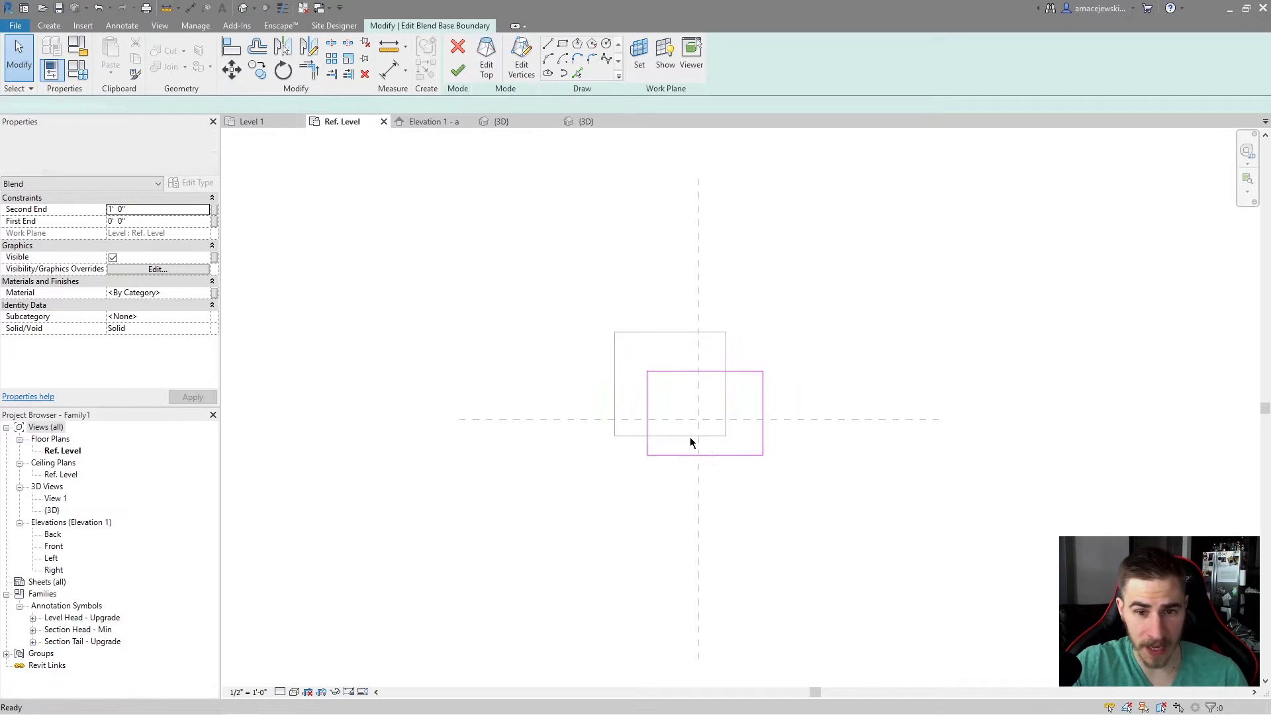
click(487, 64)
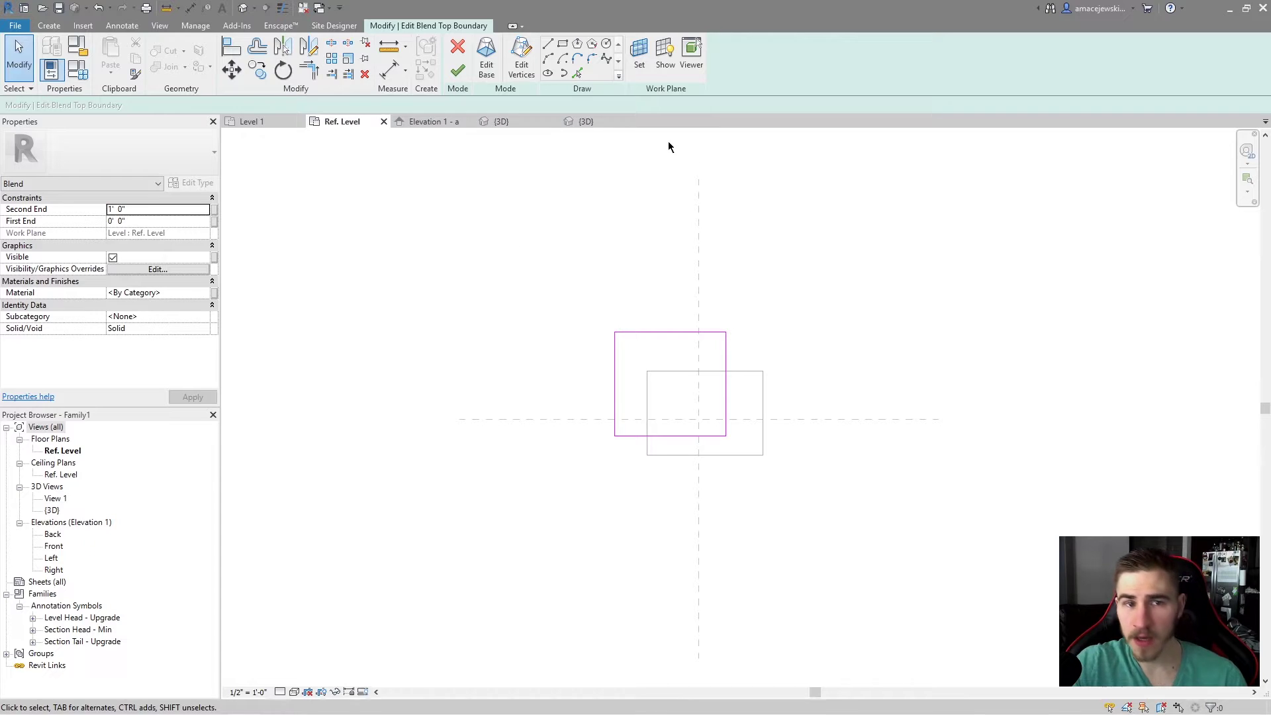
click(519, 67)
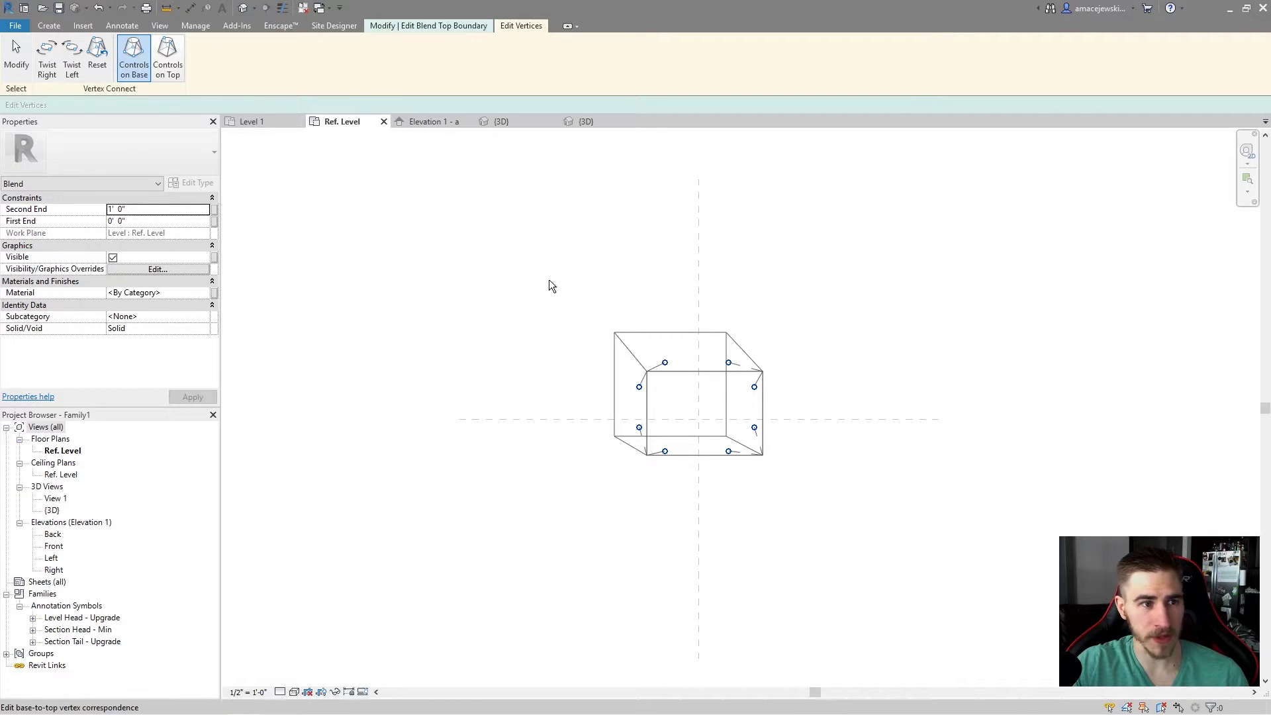
key(Escape)
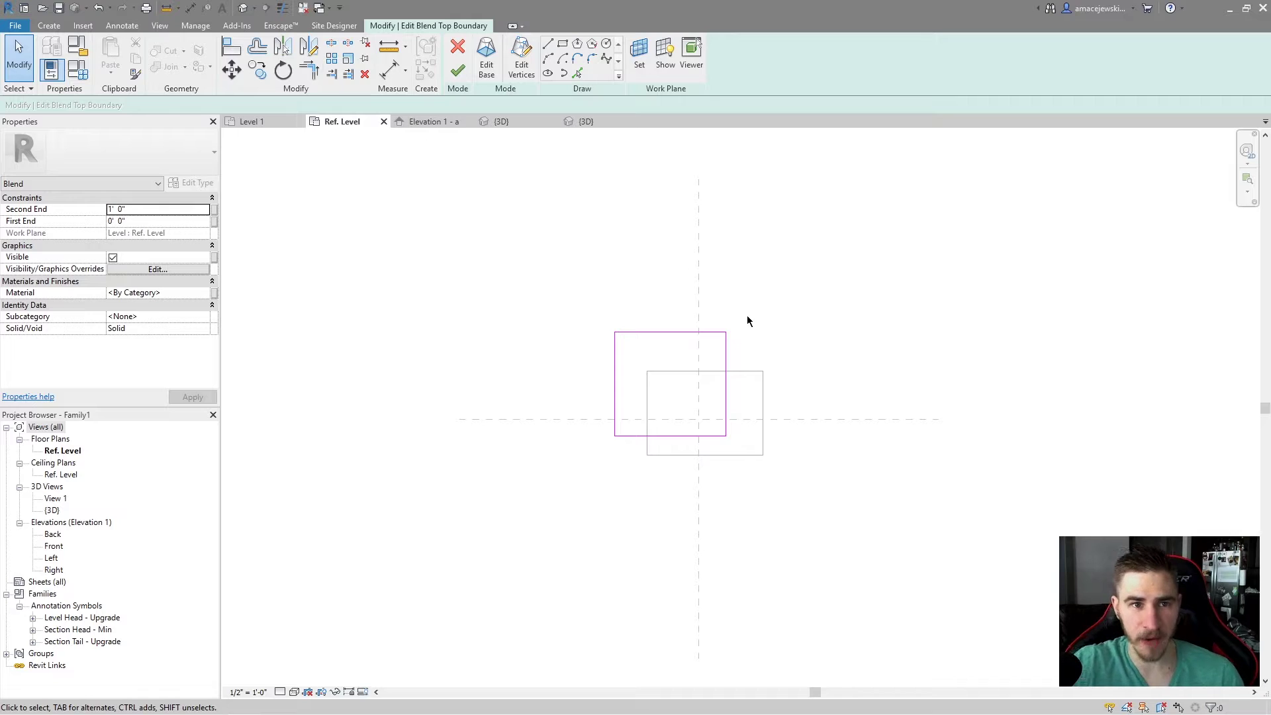
Set the blend's second end to 3' 0" and finish the blend in the 3D view
scroll(718, 324, down, 1)
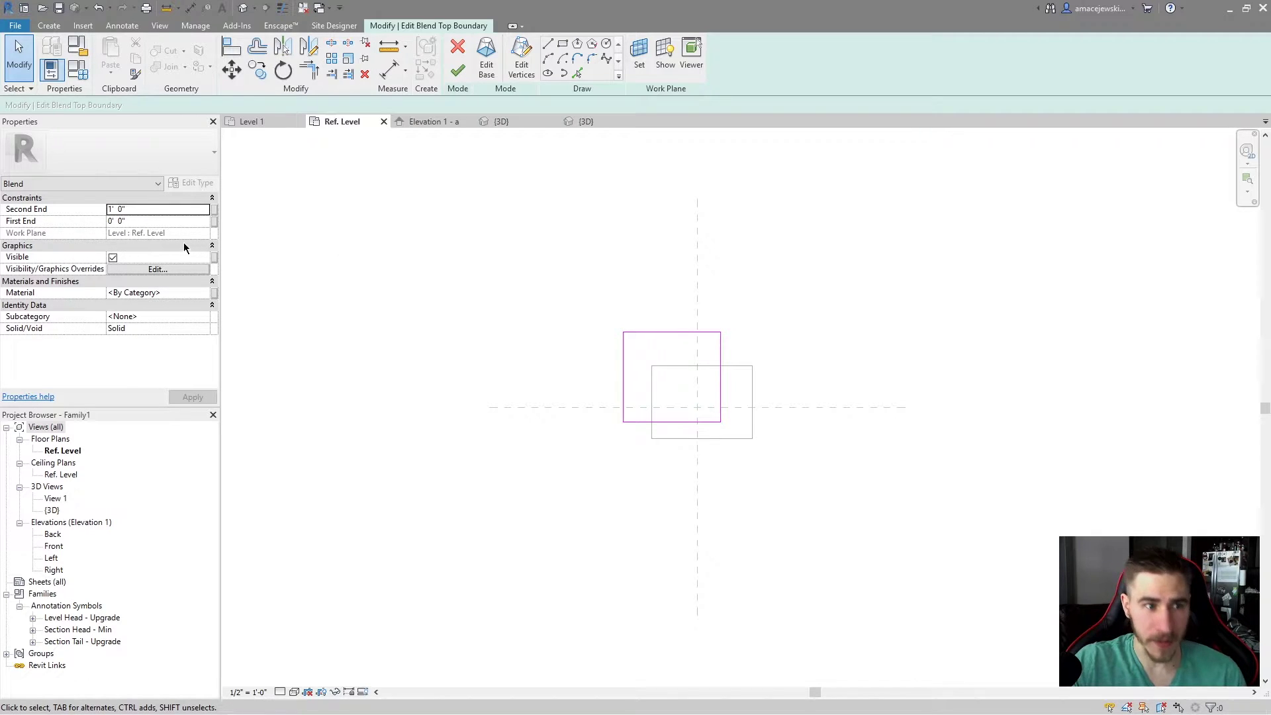
click(152, 210)
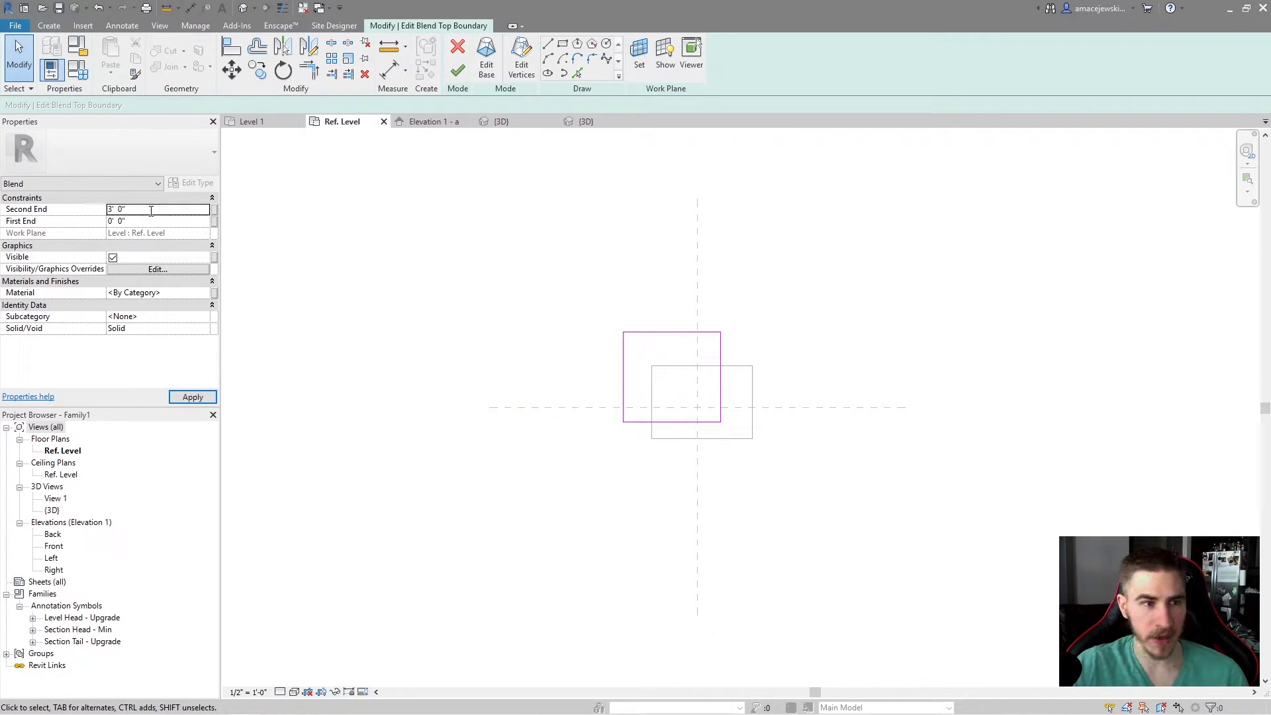
click(243, 7)
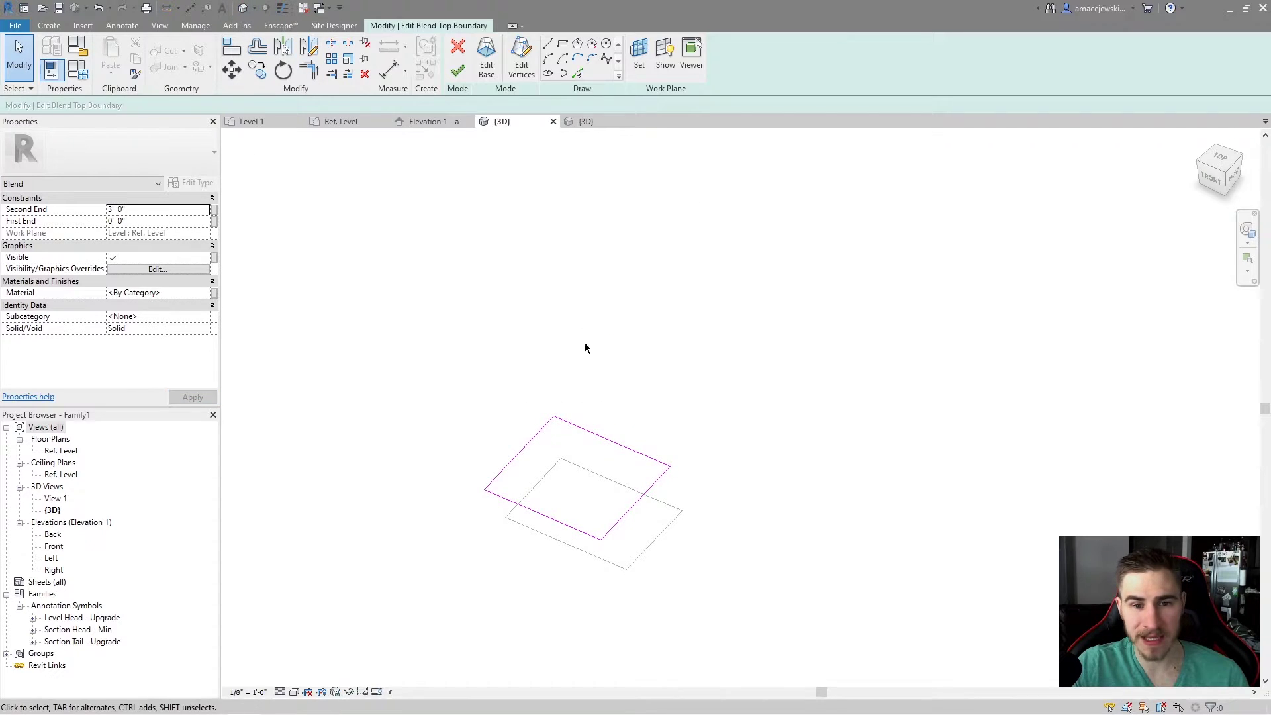
mouse_move(590, 354)
shift+middle_down()
mouse_move(655, 398)
mouse_move(718, 269)
mouse_move(576, 513)
shift+middle_up()
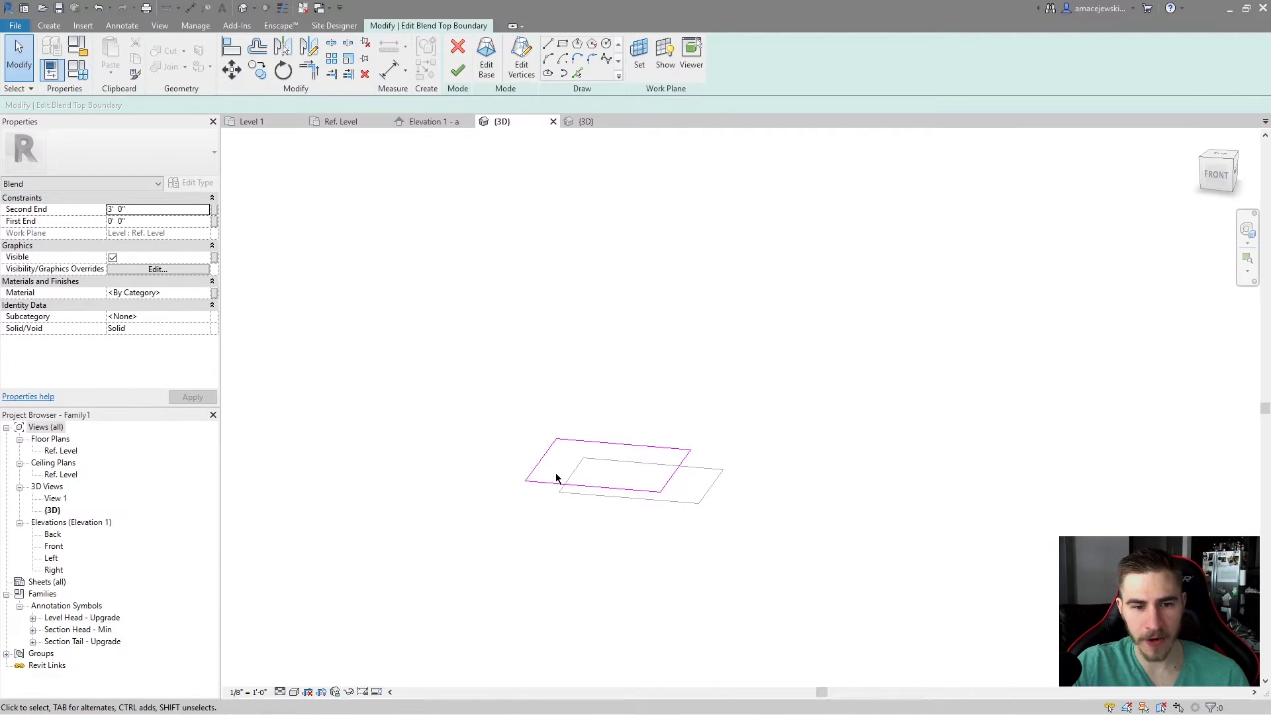
middle_drag(625, 431, 605, 402)
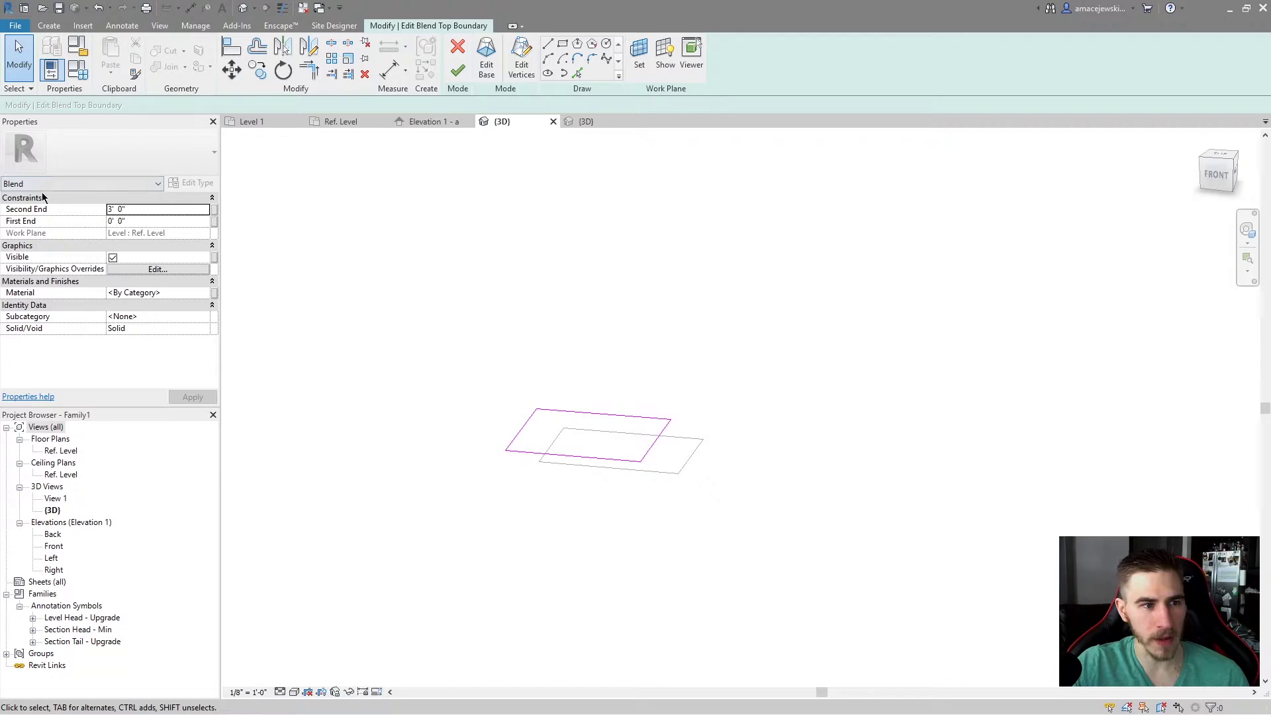
key(Tab)
click(525, 426)
click(259, 304)
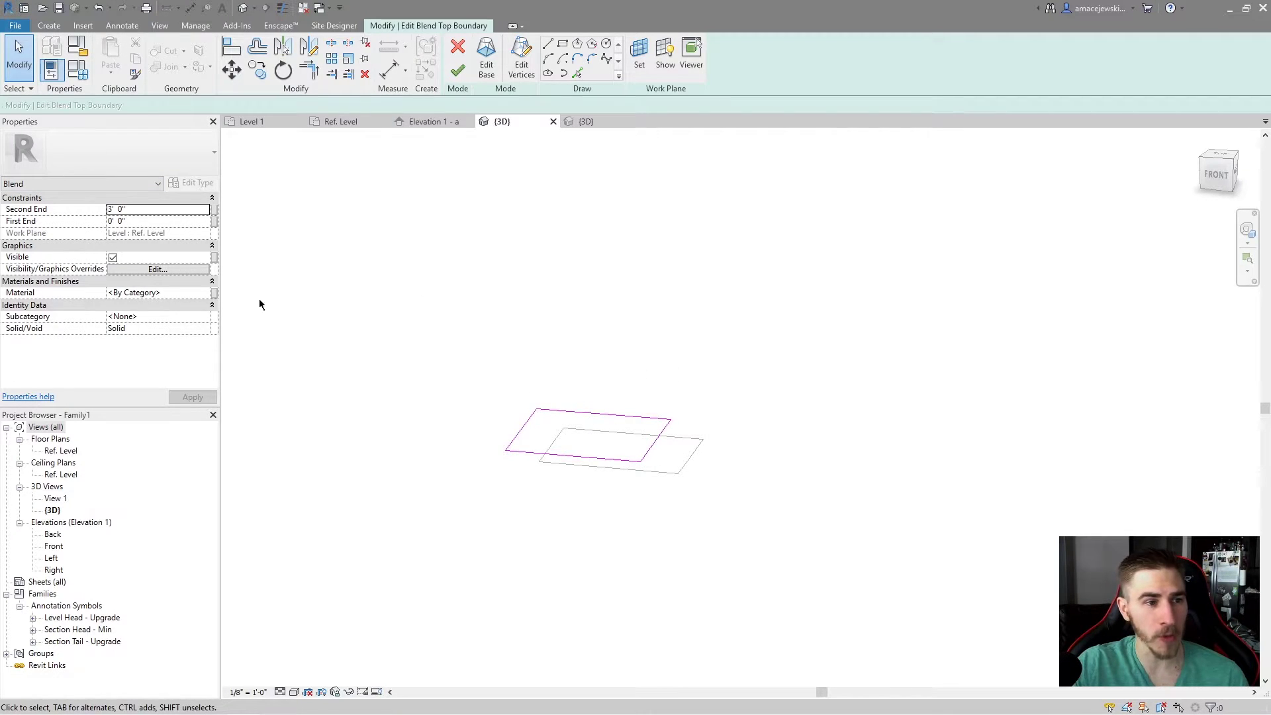
click(457, 70)
Reopen the blend's top boundary for editing and delete its rectangle
shift+middle_drag(684, 536, 716, 587)
shift+middle_drag(788, 401, 644, 375)
double_click(644, 375)
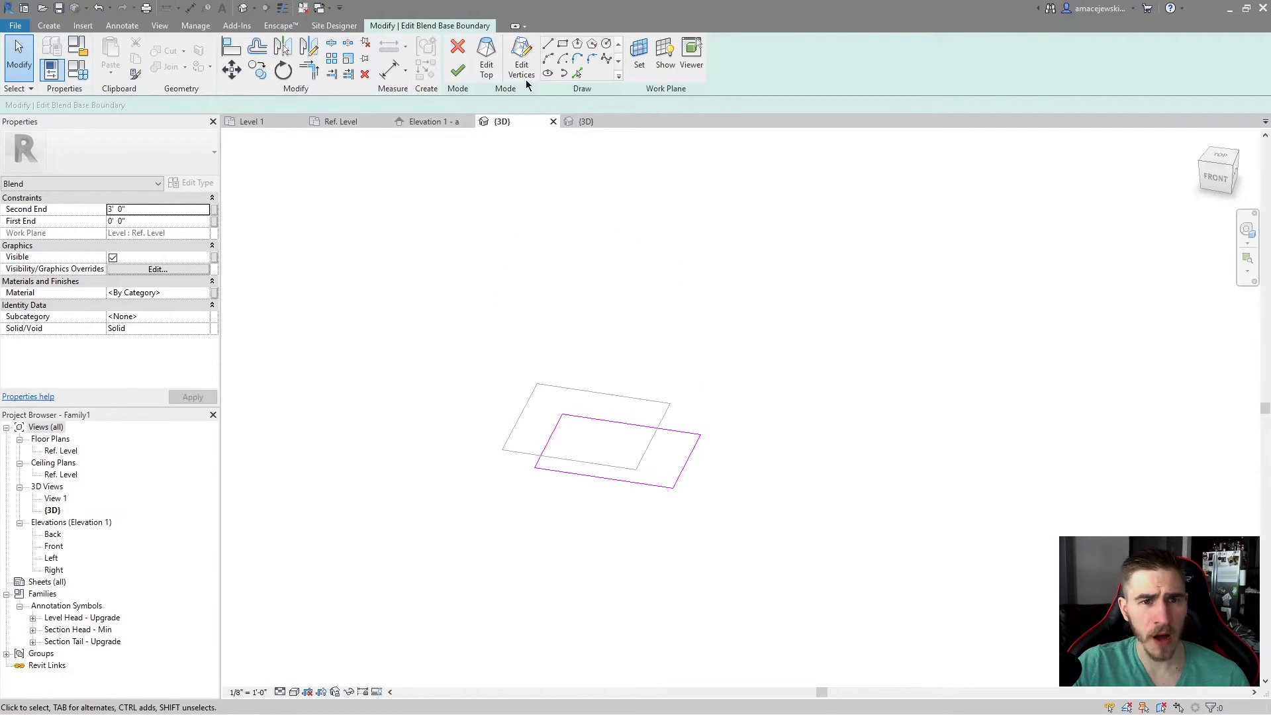
click(486, 68)
mouse_move(461, 286)
mouse_down()
mouse_move(534, 389)
mouse_move(660, 493)
mouse_up()
mouse_move(755, 224)
mouse_down()
mouse_move(428, 441)
mouse_move(417, 514)
mouse_up()
key(Delete)
Sketch a circular top boundary with a radius of about 0' 11", shift it slightly, and finish the blend
click(608, 45)
click(589, 431)
click(629, 411)
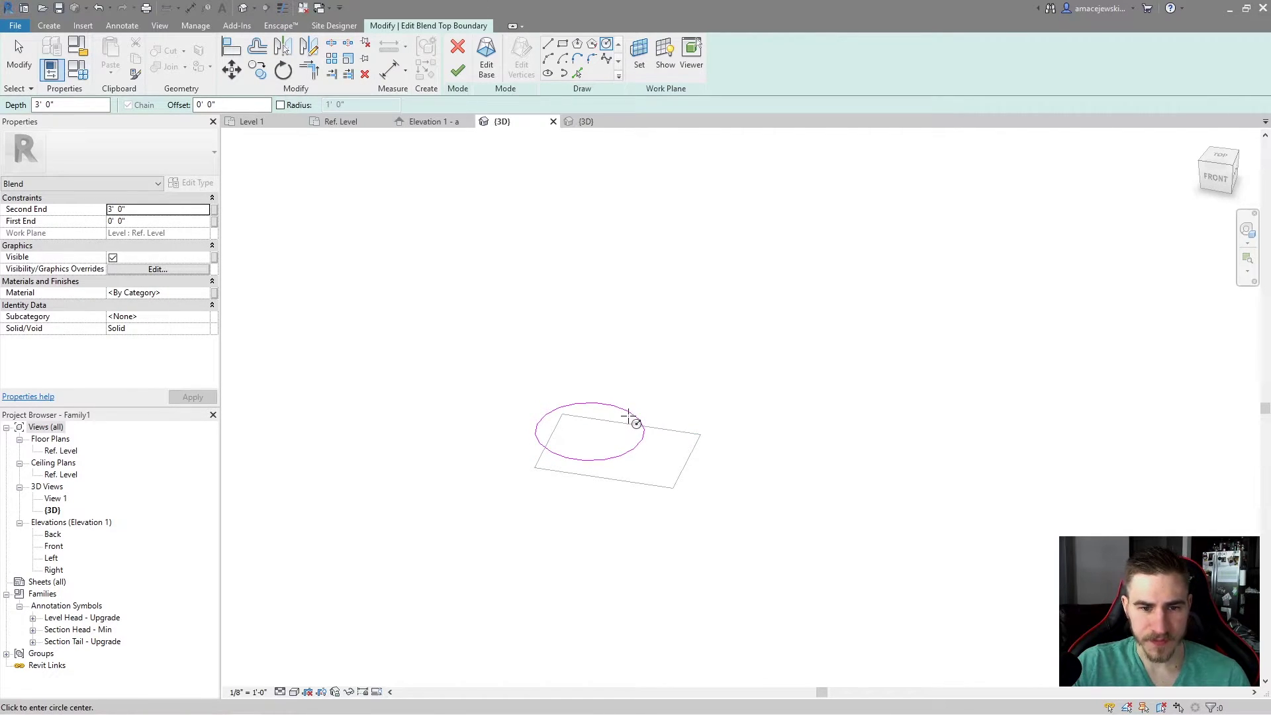
key(Escape)
drag(631, 416, 626, 400)
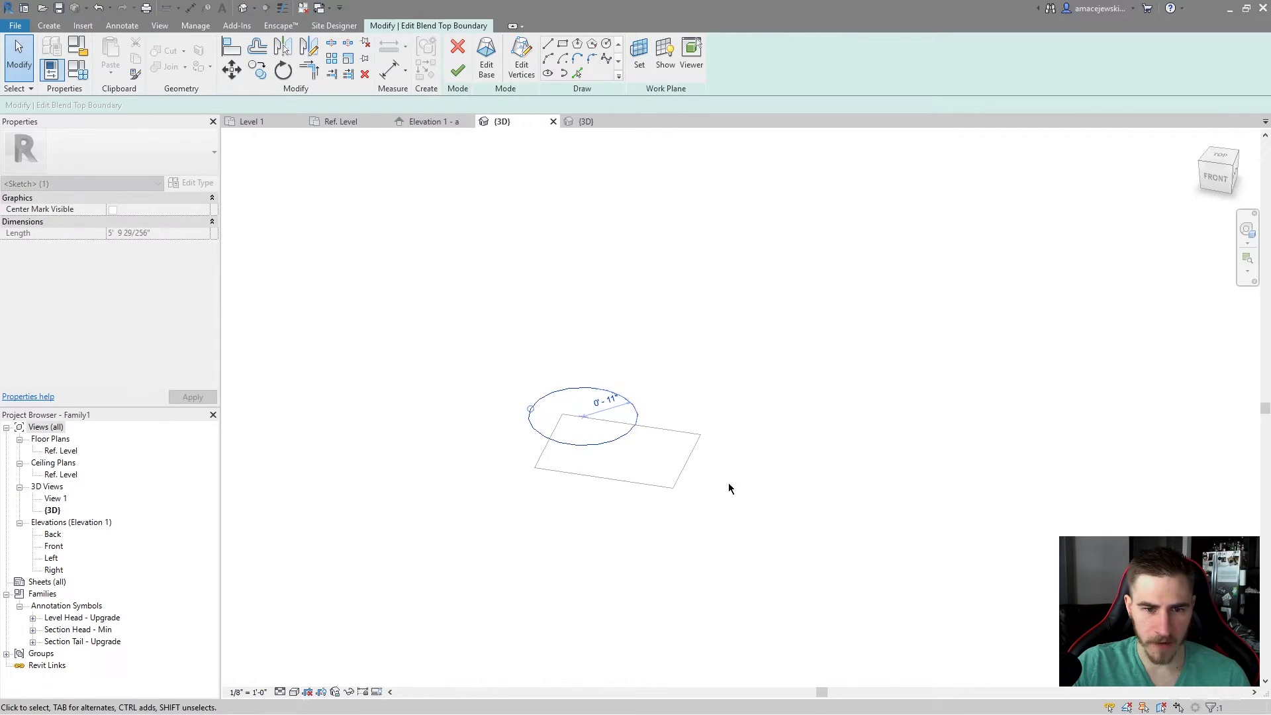
click(459, 72)
Edit the blend's top boundary to move the circle over the middle of the rectangular base, and finish the blend
shift+middle_drag(468, 494, 591, 437)
click(460, 474)
shift+middle_drag(459, 474, 784, 508)
double_click(651, 361)
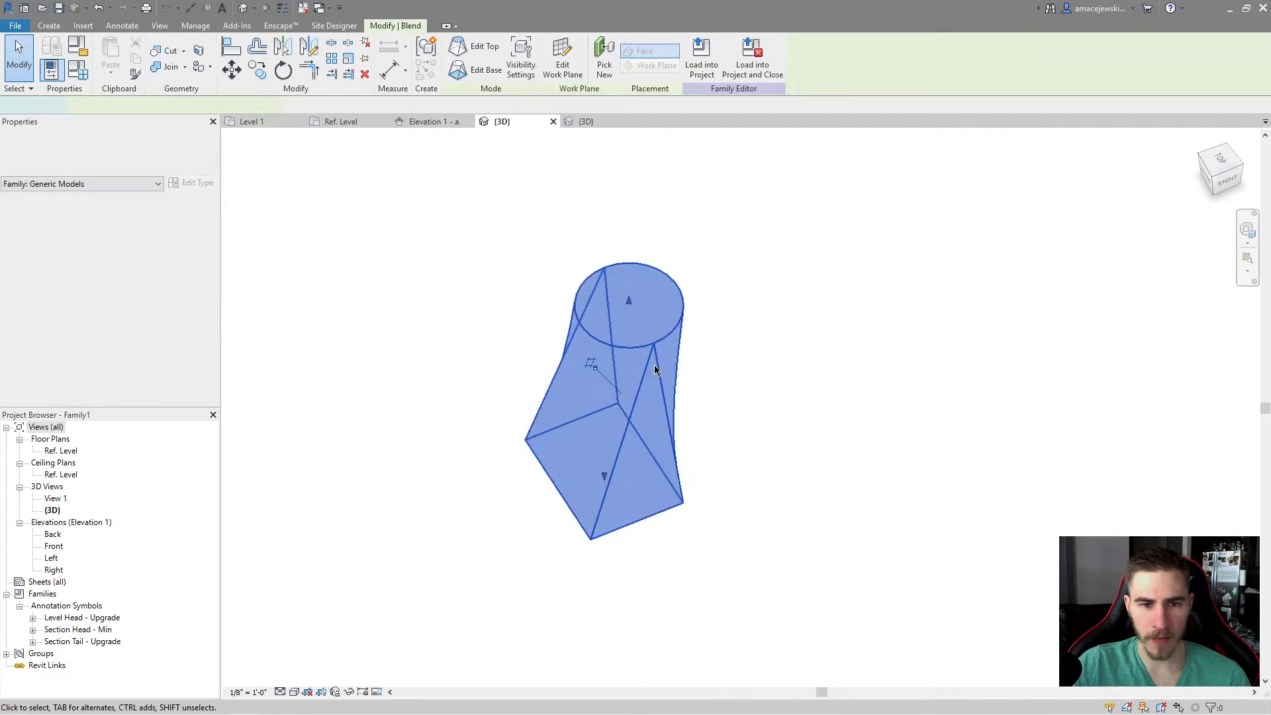
click(487, 60)
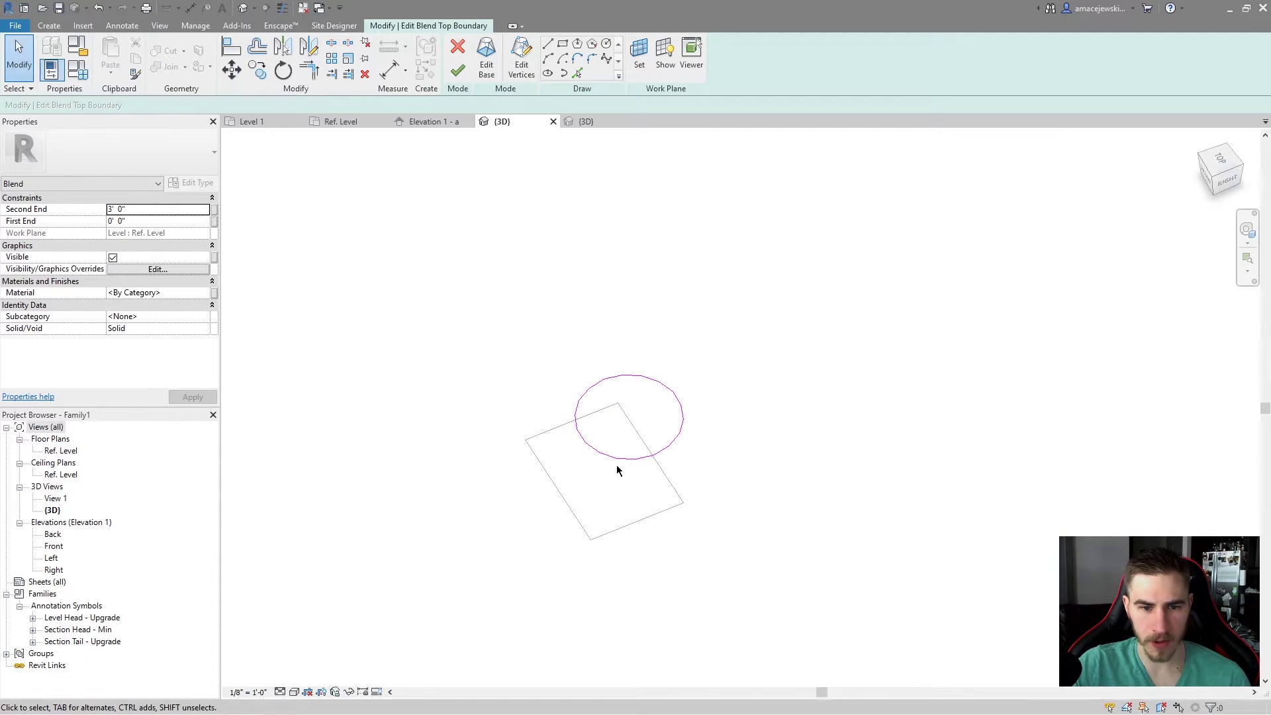
drag(616, 462, 594, 510)
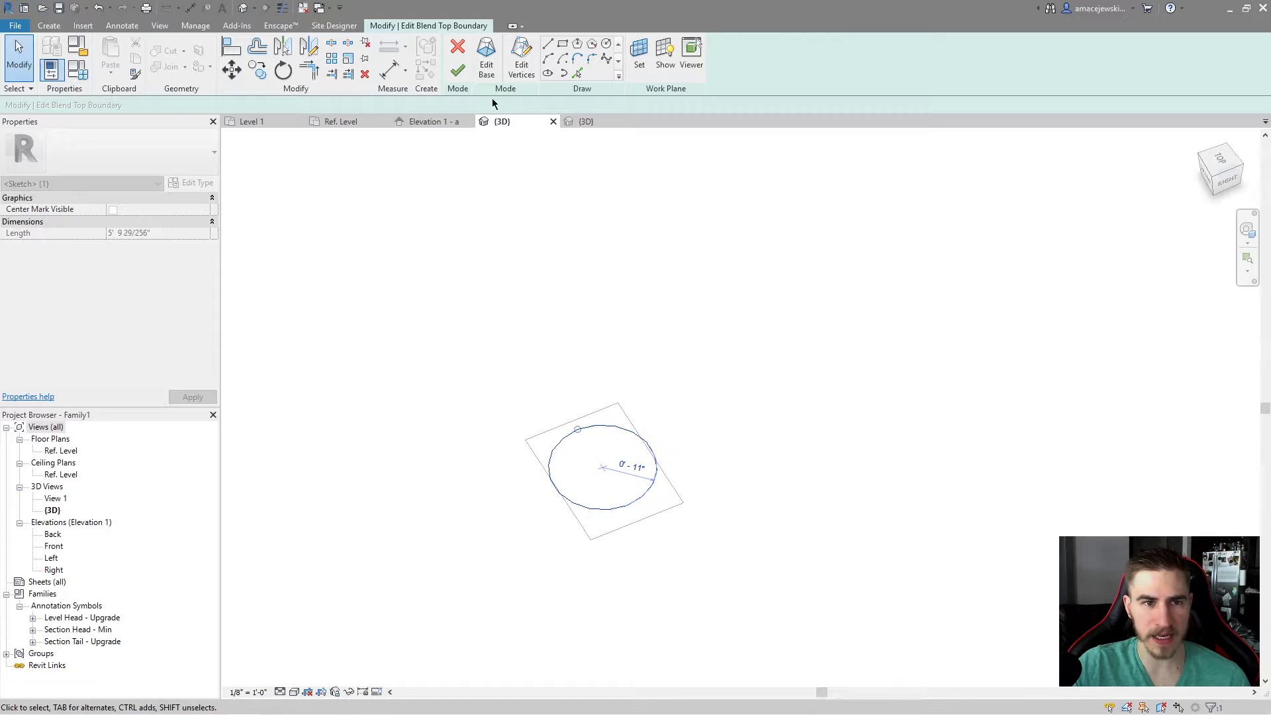
click(457, 69)
shift+middle_drag(712, 604, 874, 457)
key(Escape)
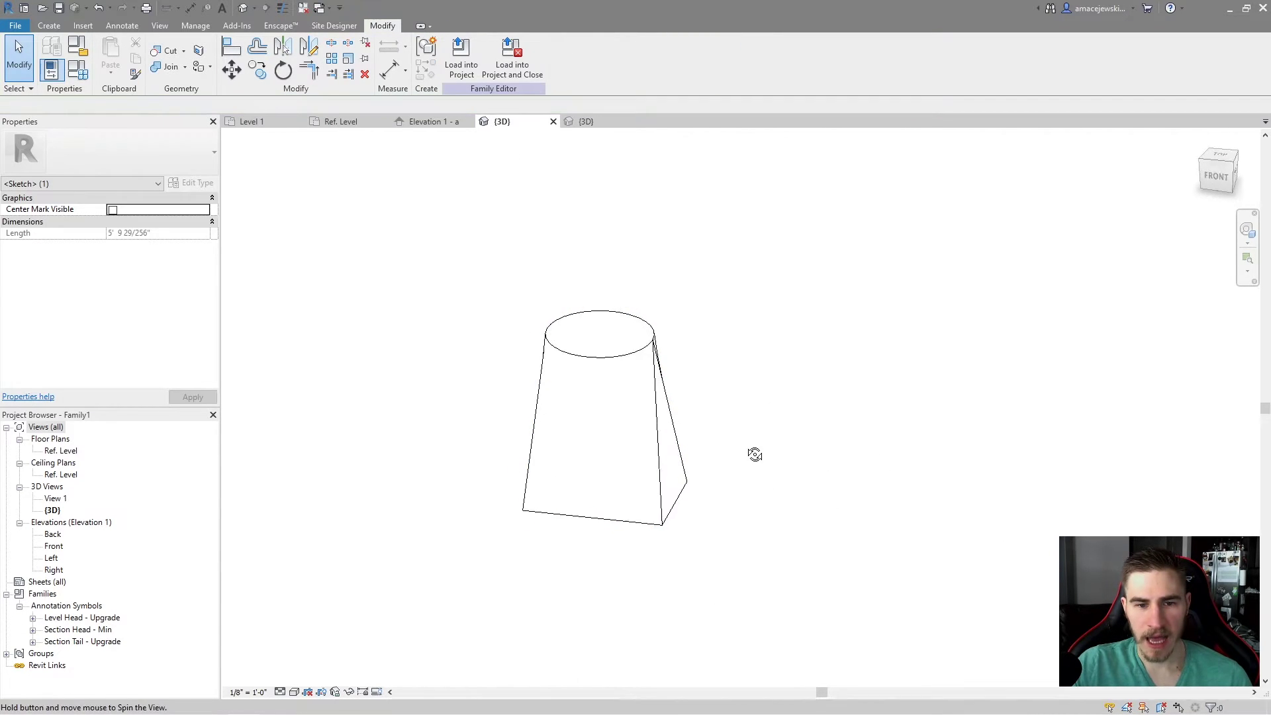
Examine the blend from several sides to see how the circular top transitions into the rectangular base
shift+middle_drag(749, 446, 648, 518)
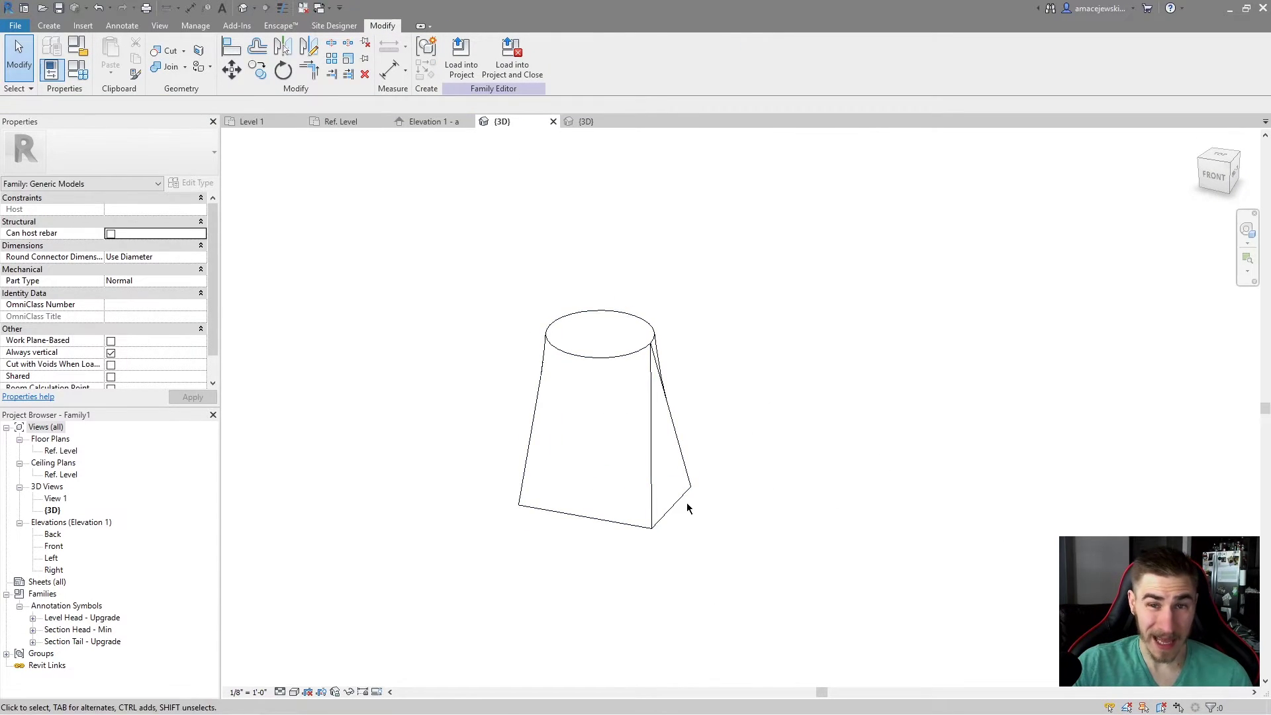
click(652, 531)
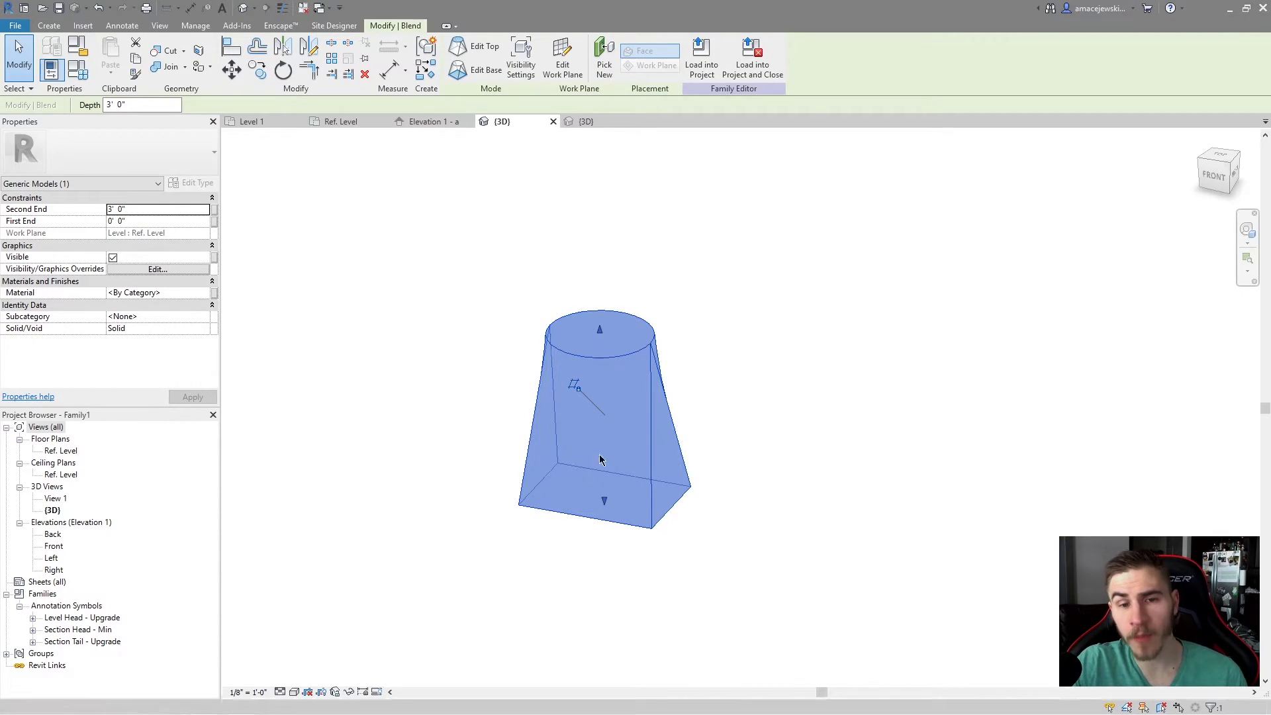
shift+middle_drag(705, 460, 567, 479)
click(613, 535)
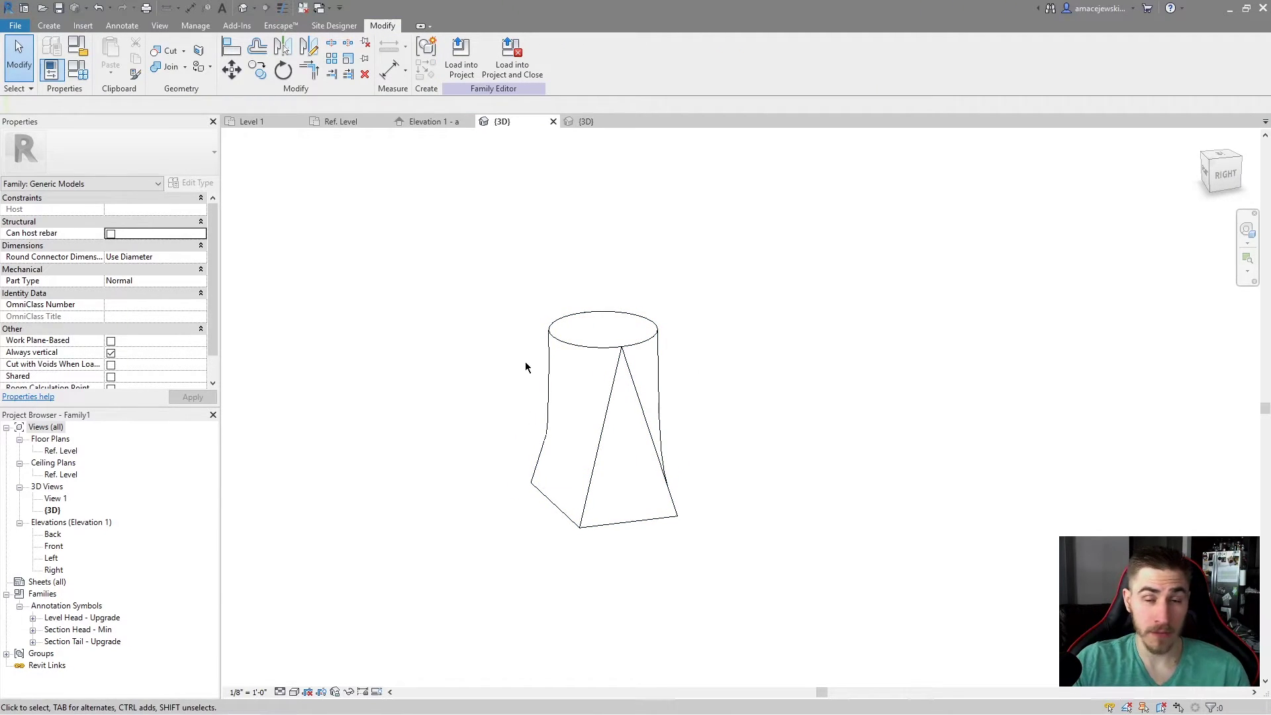
shift+middle_drag(706, 344, 819, 378)
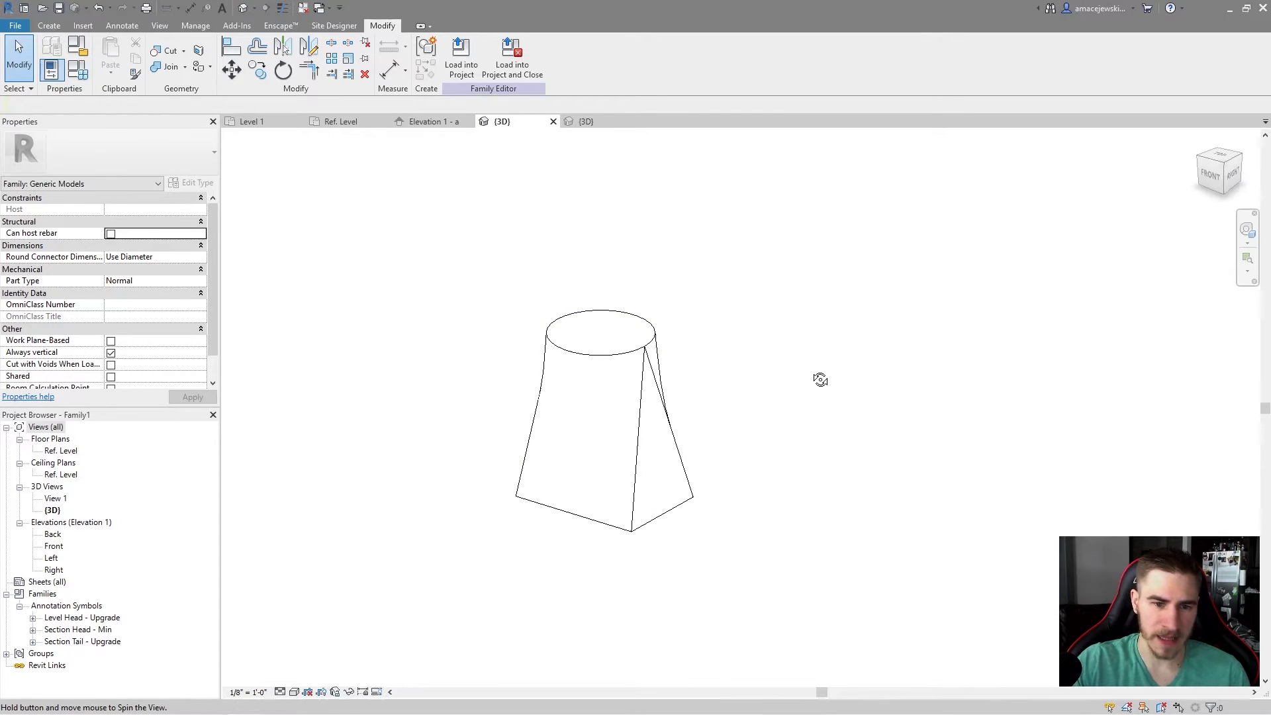
shift+middle_drag(488, 237, 616, 618)
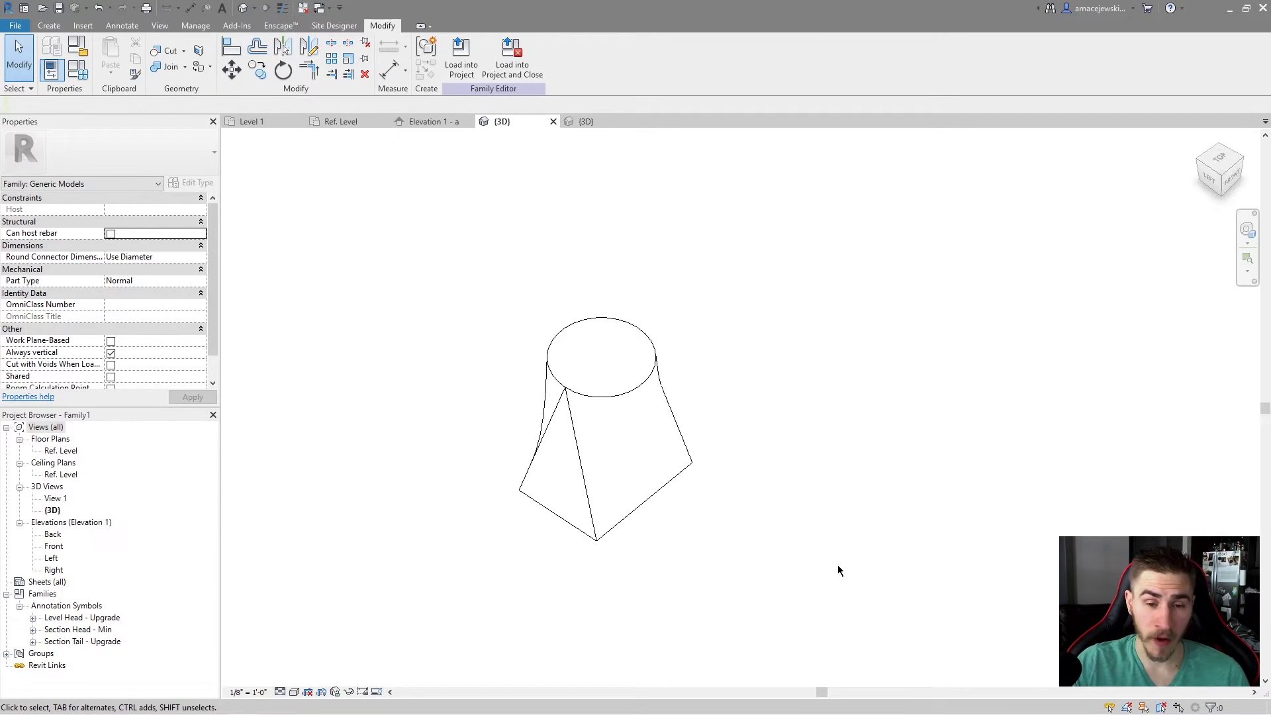
shift+middle_drag(698, 475, 494, 400)
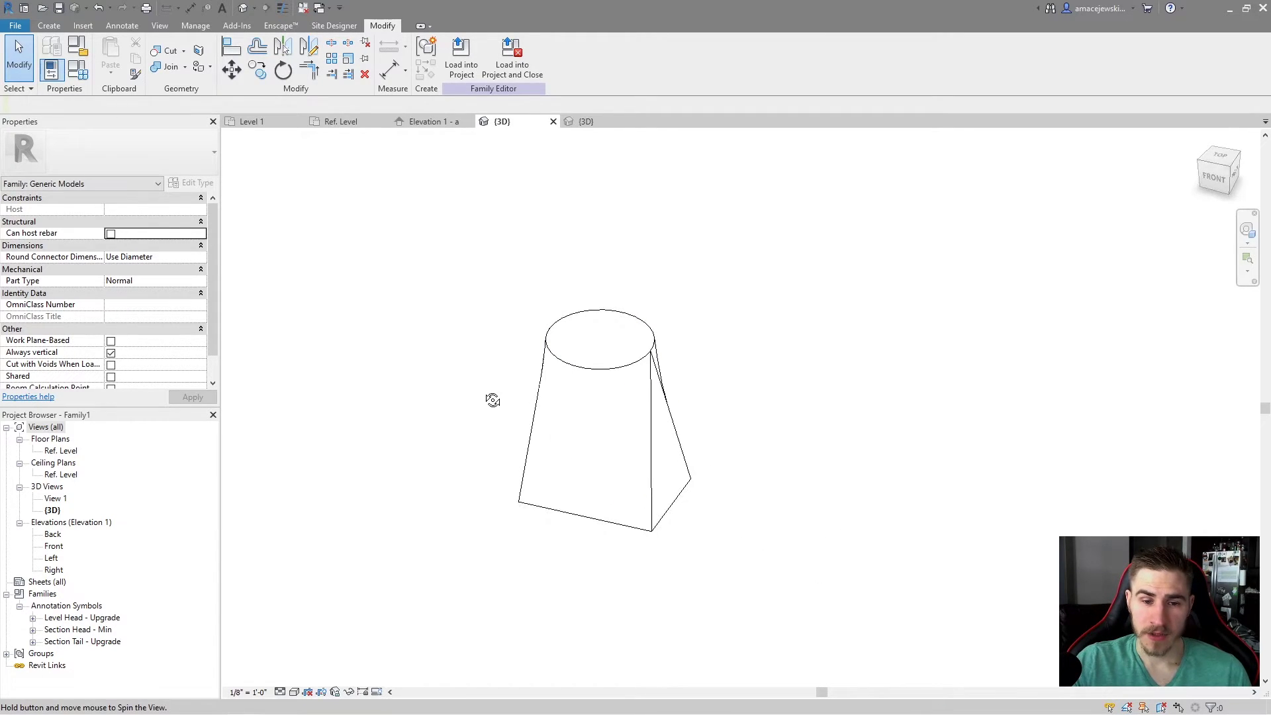
shift+middle_drag(623, 353, 575, 426)
Set the depth of the circle-to-rectangle blend to 5' 0"
click(576, 371)
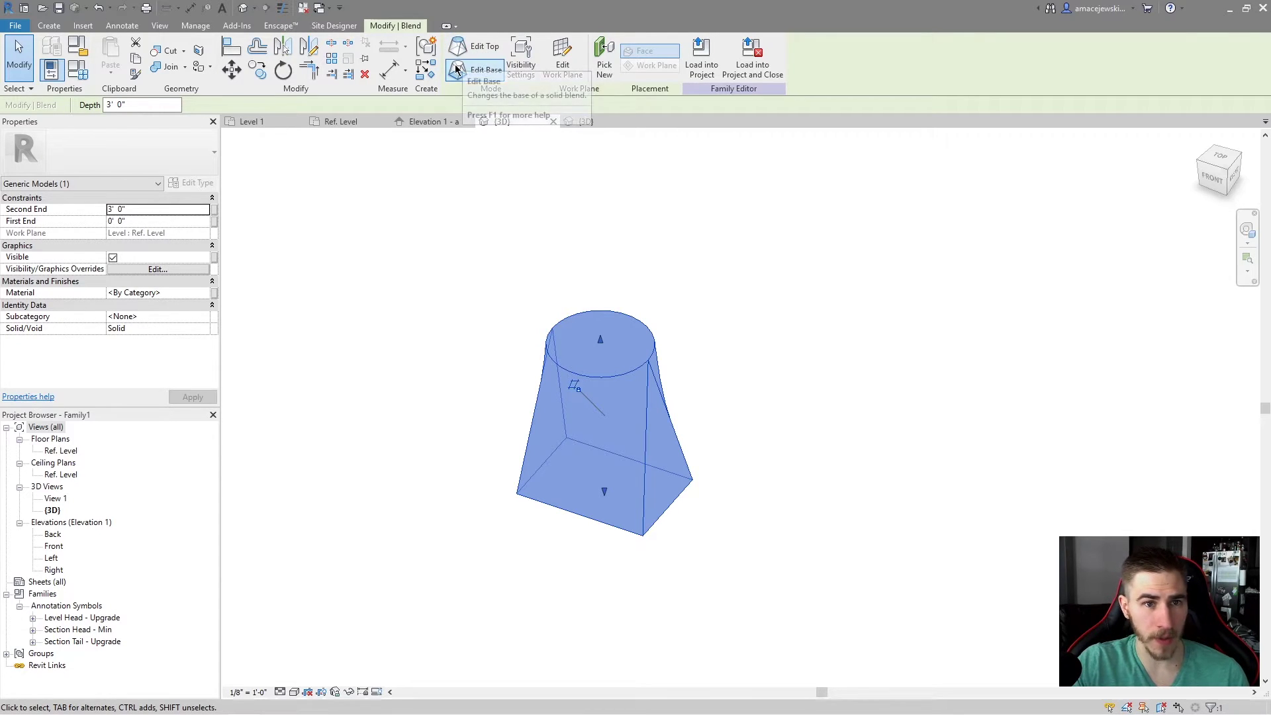
double_click(157, 101)
text(5)
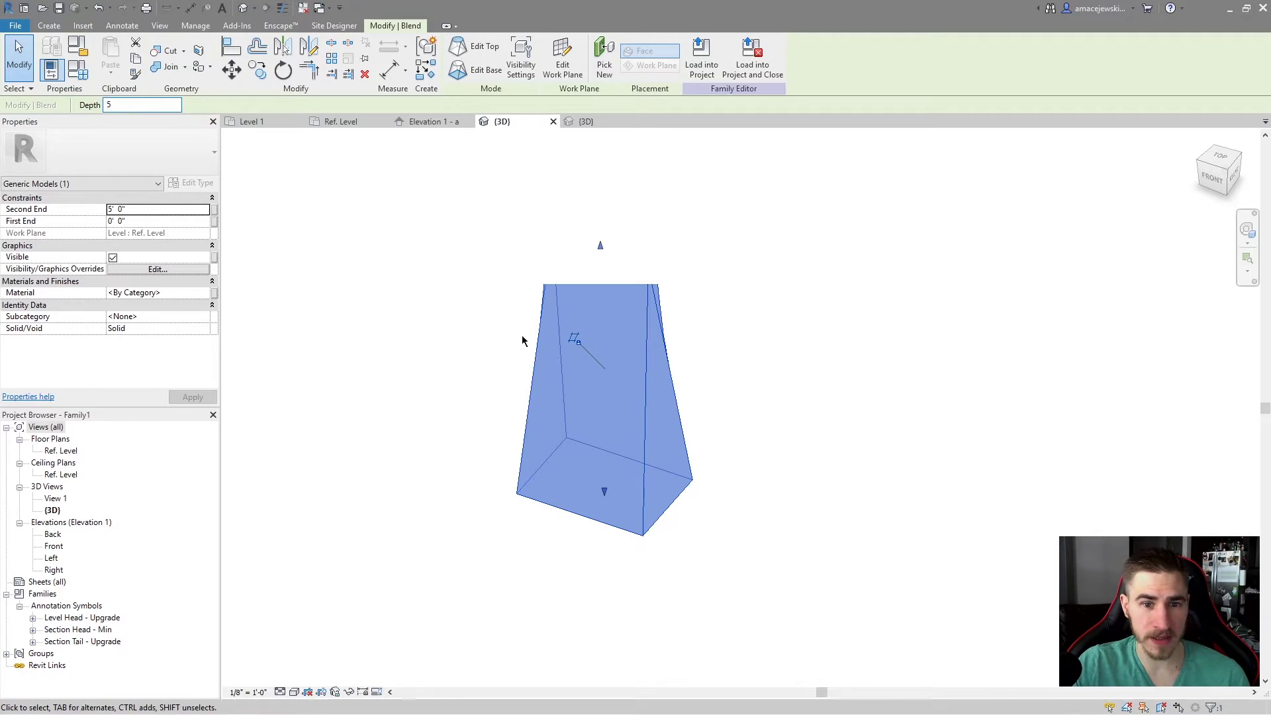
key(Return)
scroll(772, 424, down, 3)
shift+middle_drag(738, 454, 743, 351)
scroll(743, 352, up, 3)
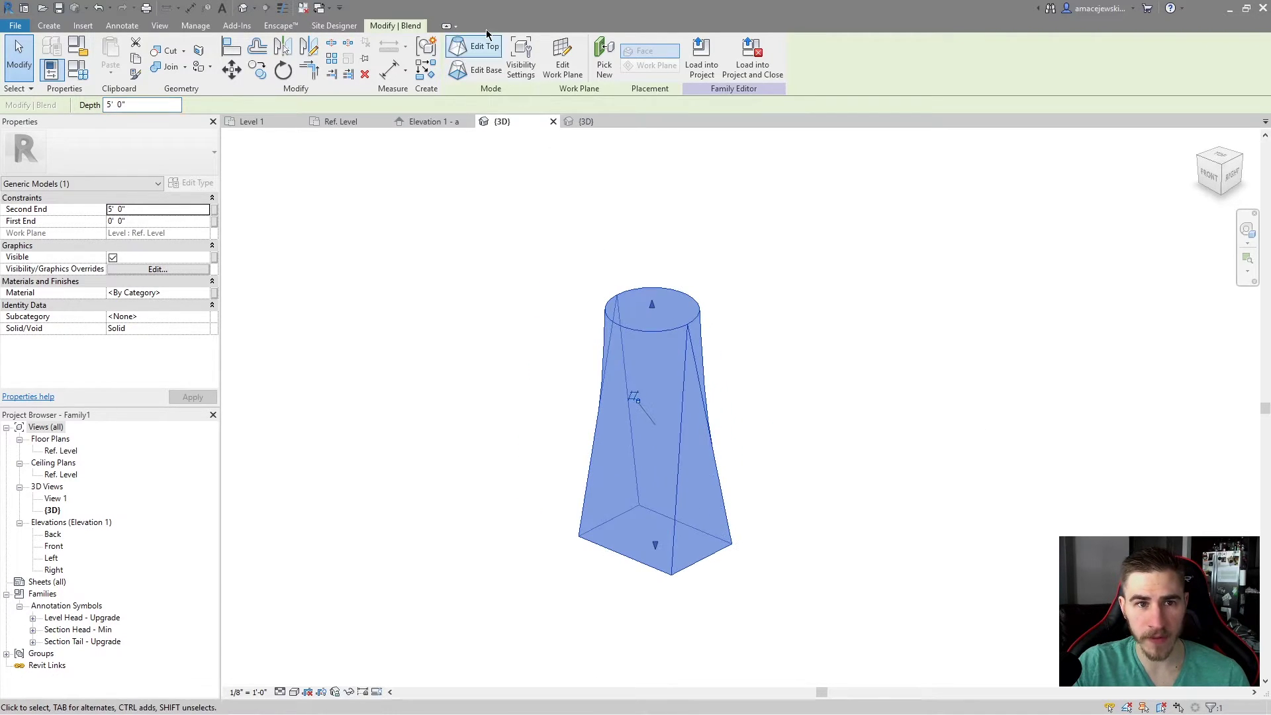
Replace the circle in the blend's top boundary with a six-sided inscribed polygon centred over the base, and finish the blend
click(481, 47)
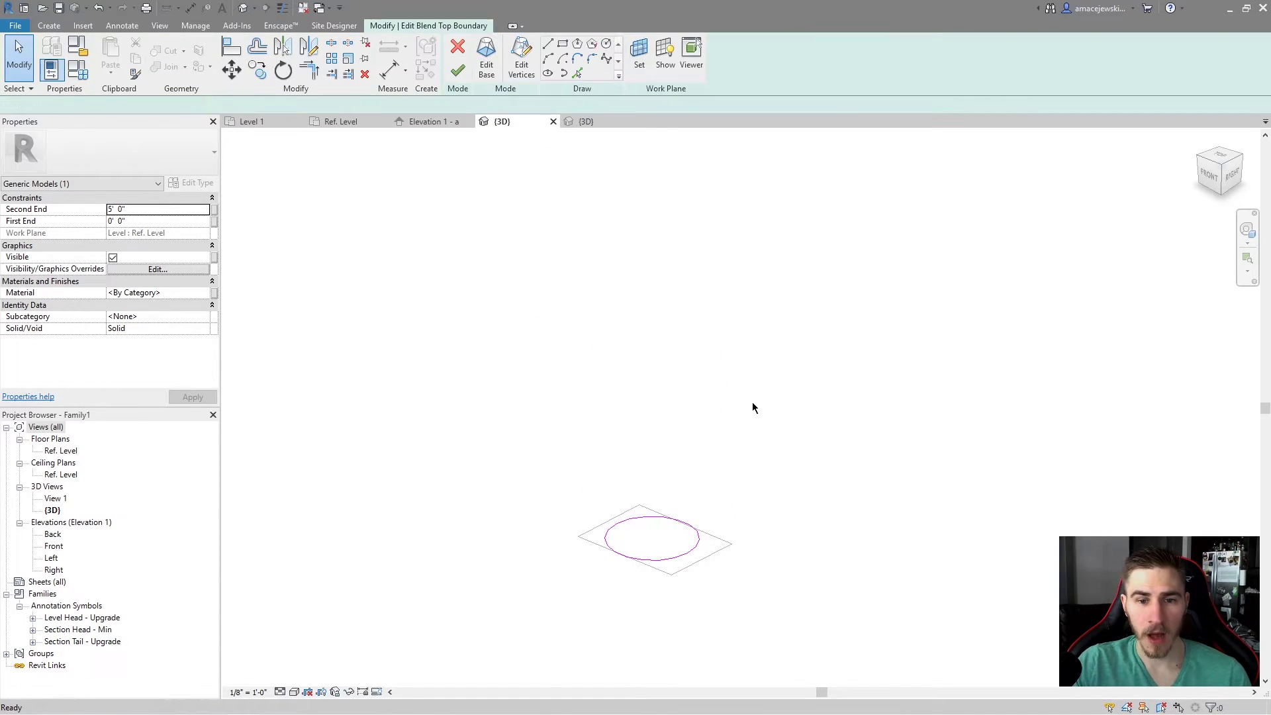
click(643, 517)
key(Delete)
click(577, 44)
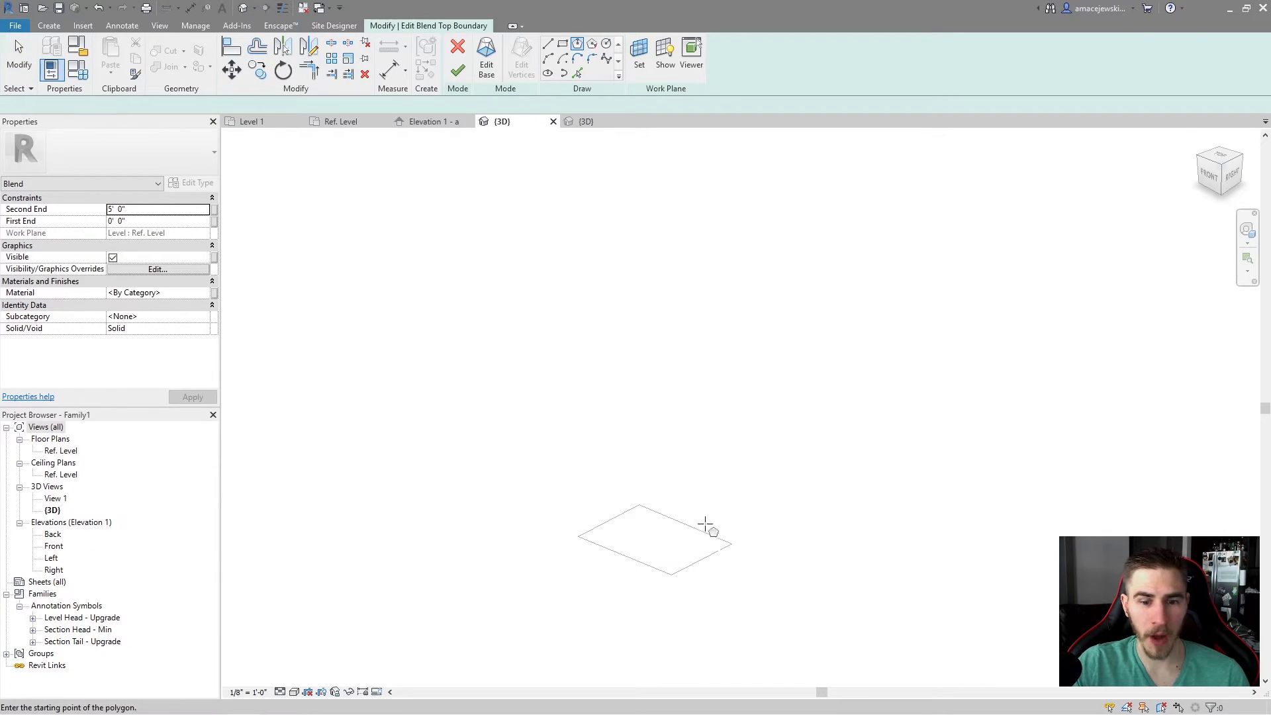
click(659, 543)
click(680, 511)
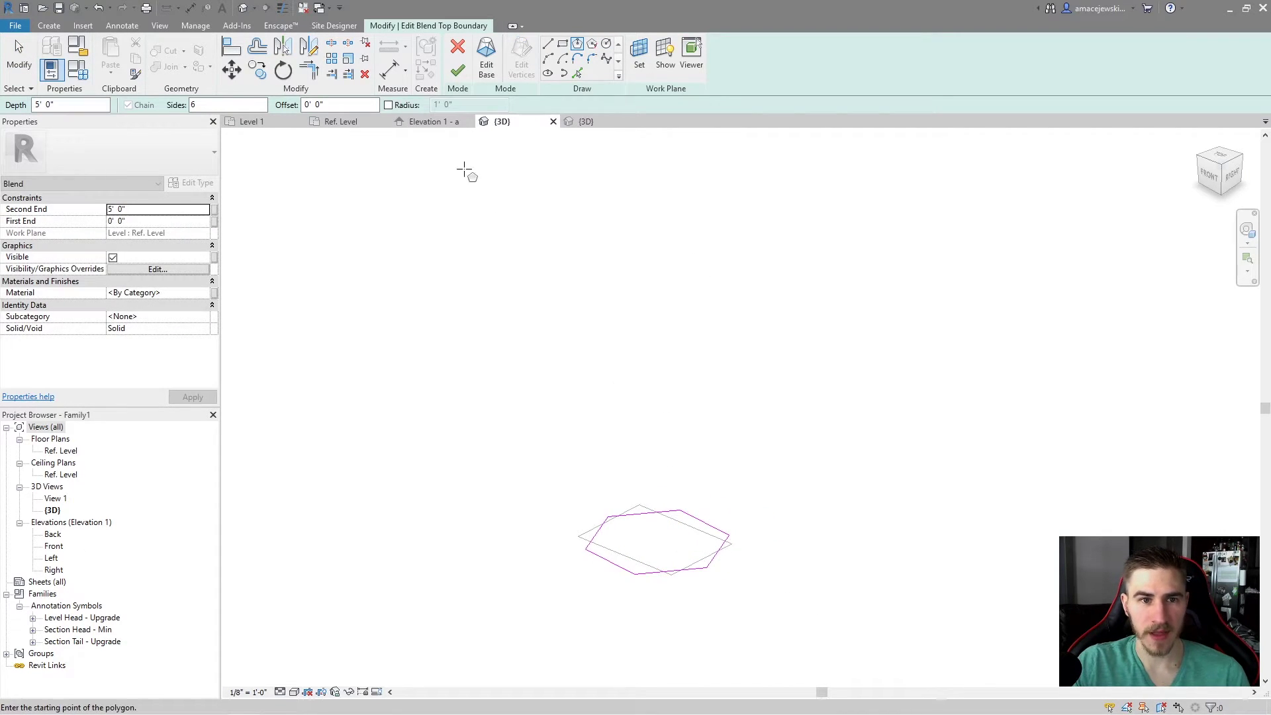
click(457, 70)
click(788, 547)
Inspect the hexagon-topped blend, edit its top boundary, and open its vertex connections for editing
shift+middle_drag(788, 546, 744, 407)
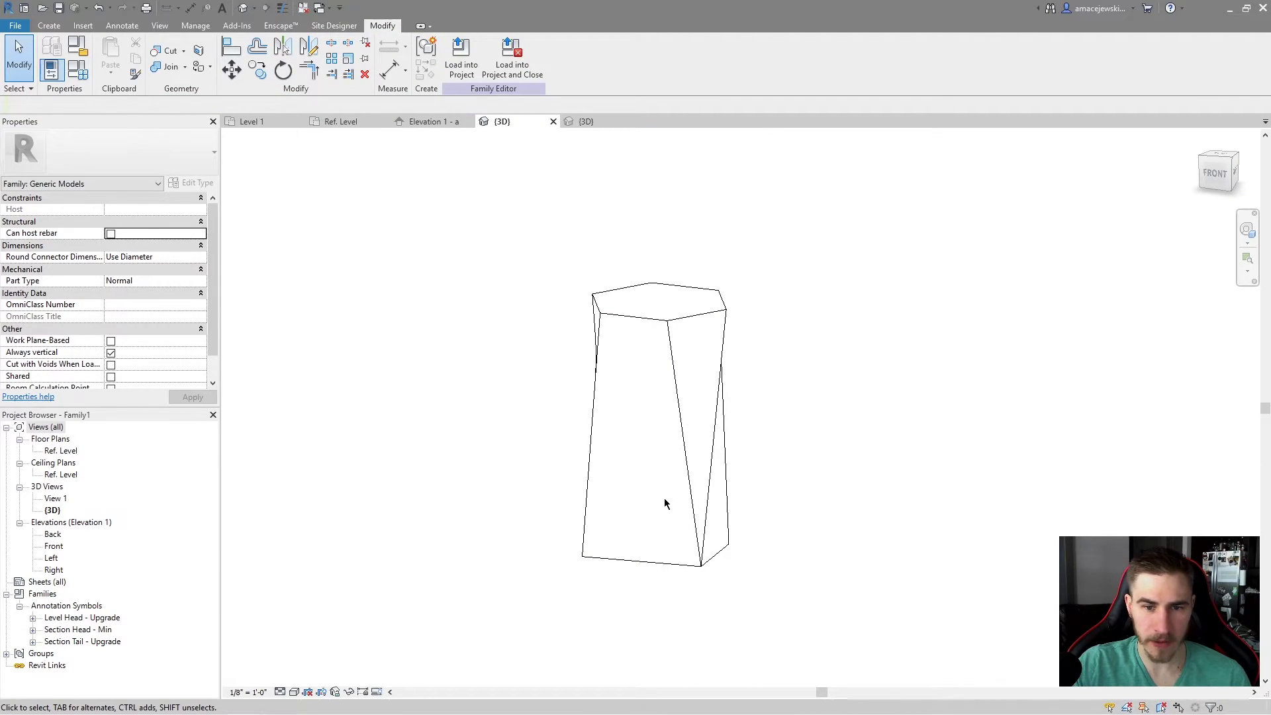
shift+middle_drag(846, 399, 623, 363)
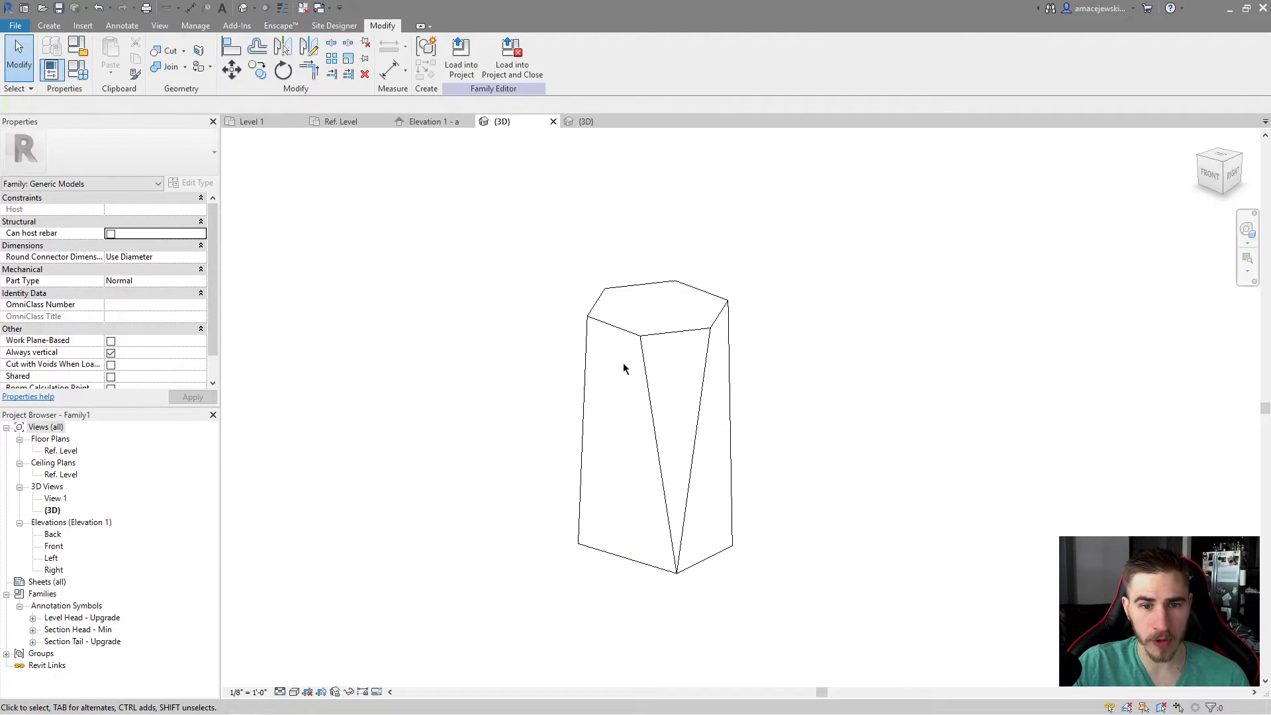
click(653, 431)
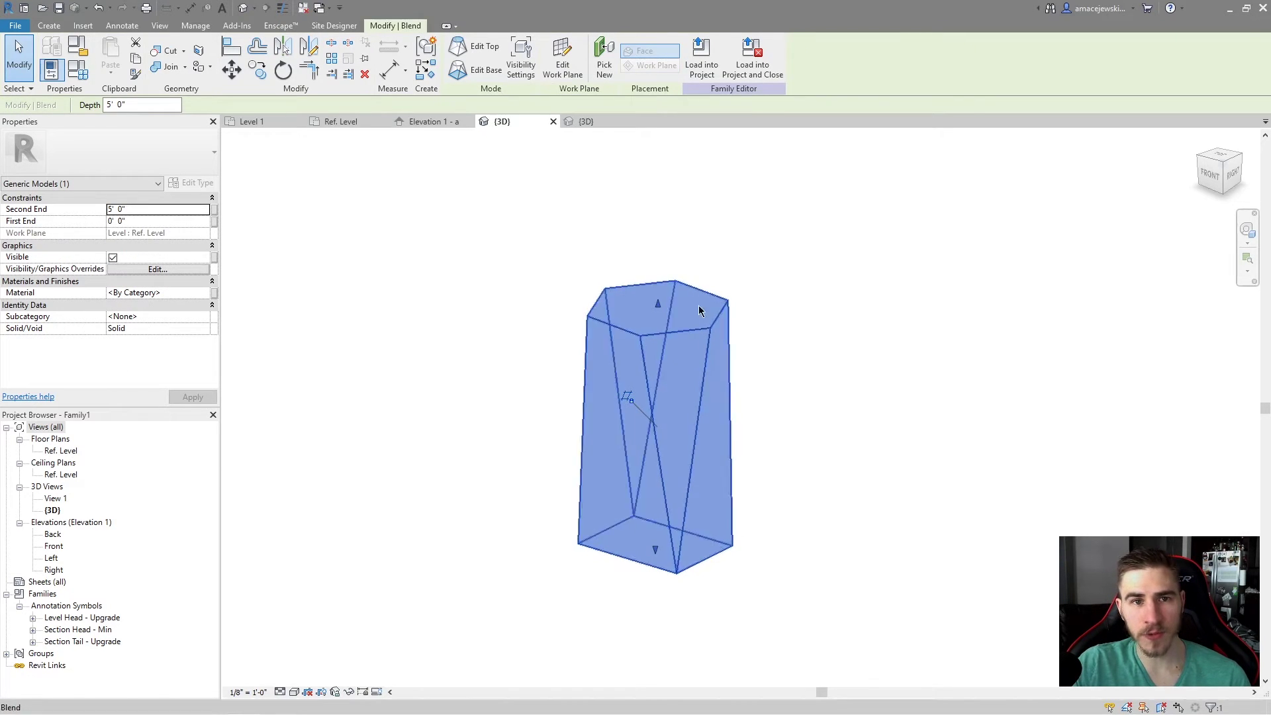
click(832, 375)
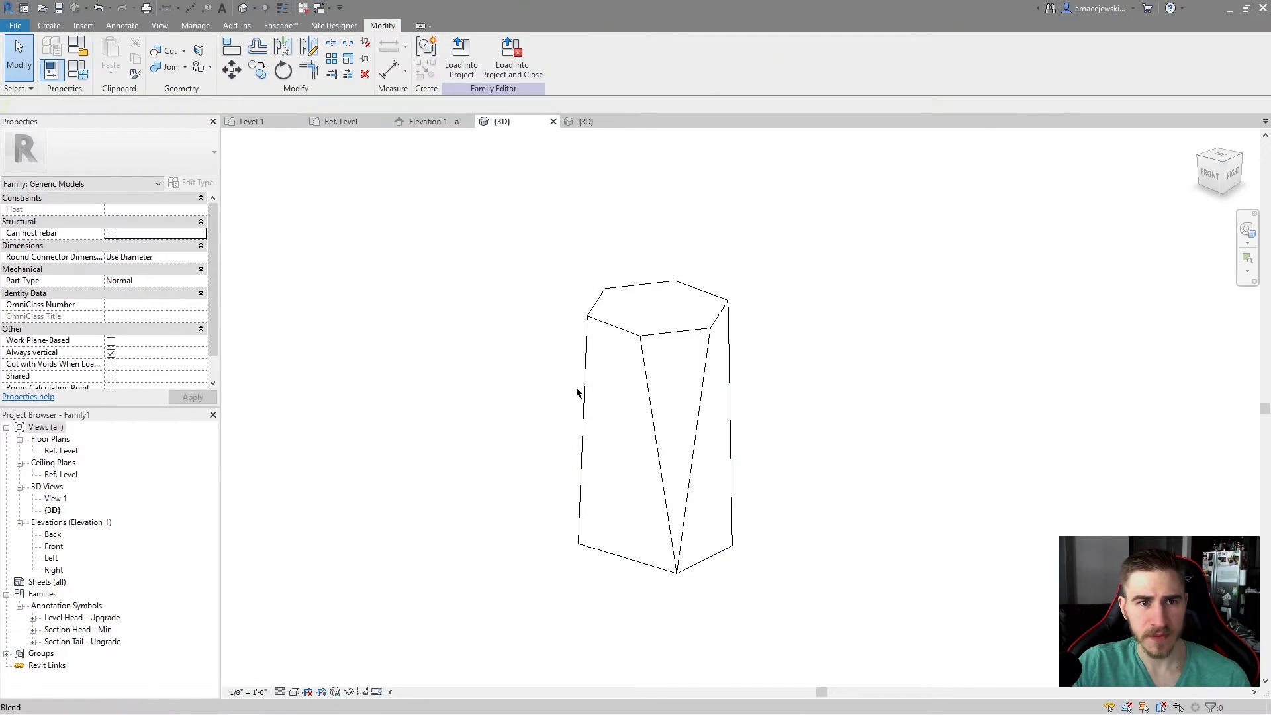
click(644, 439)
click(486, 50)
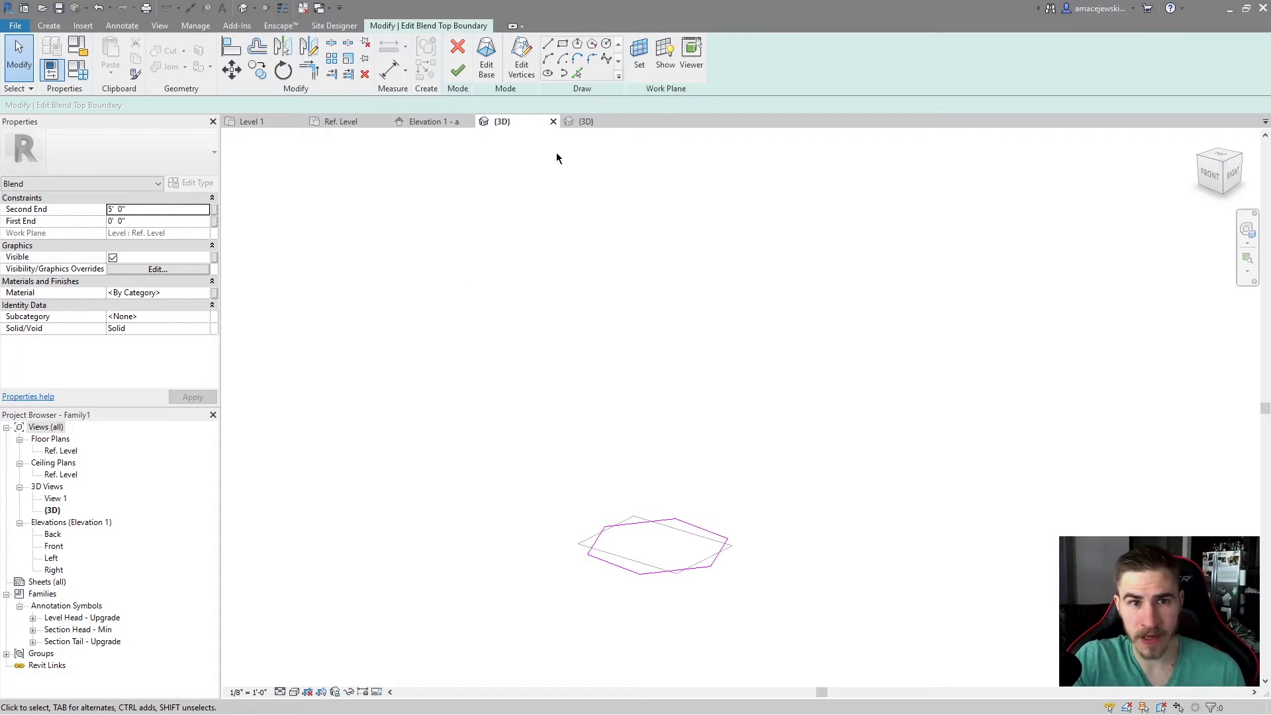
click(522, 57)
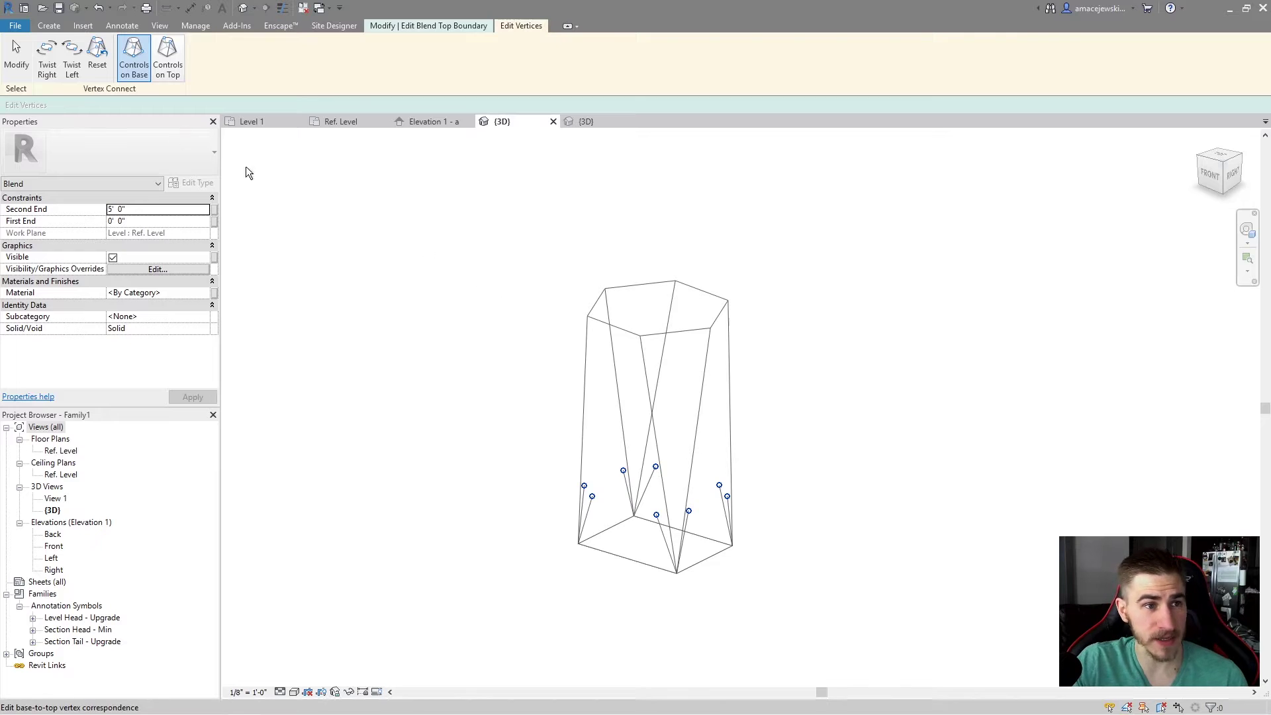
Toggle the open vertex control at the base's front-right corner, leaving its extra diagonal connection across the front face on
shift+middle_drag(513, 400, 525, 434)
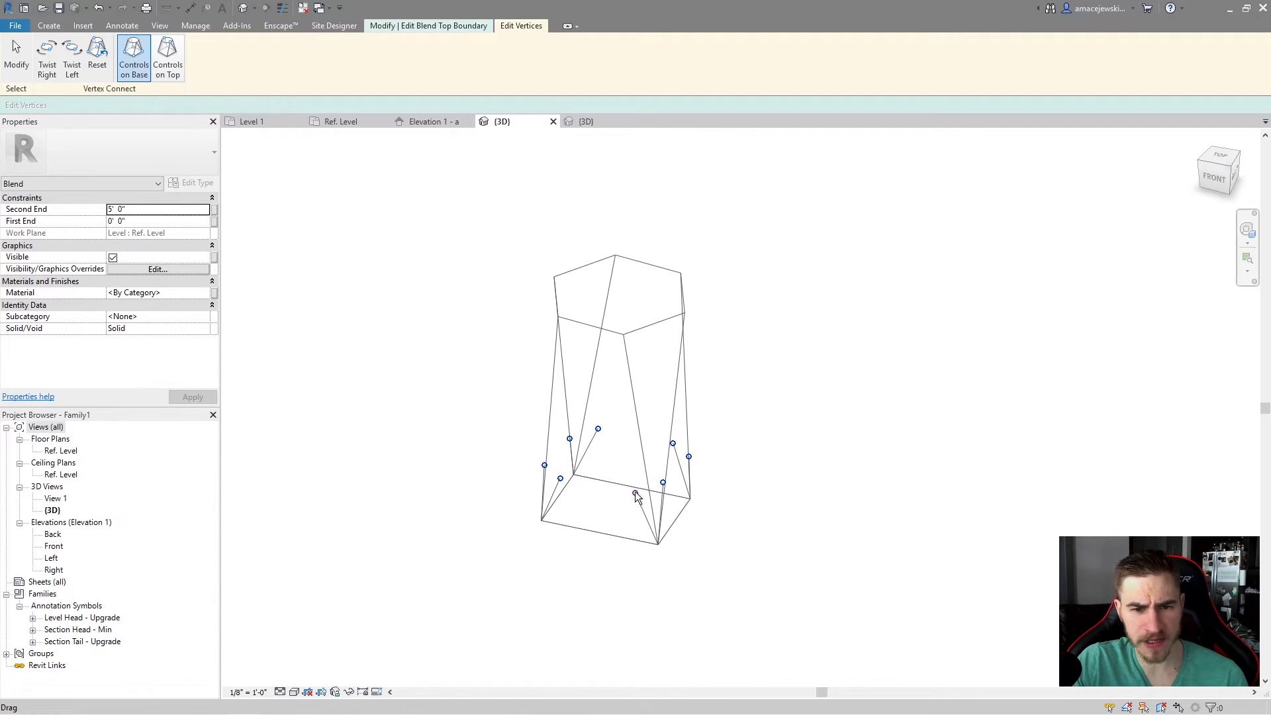
shift+middle_drag(635, 497, 615, 520)
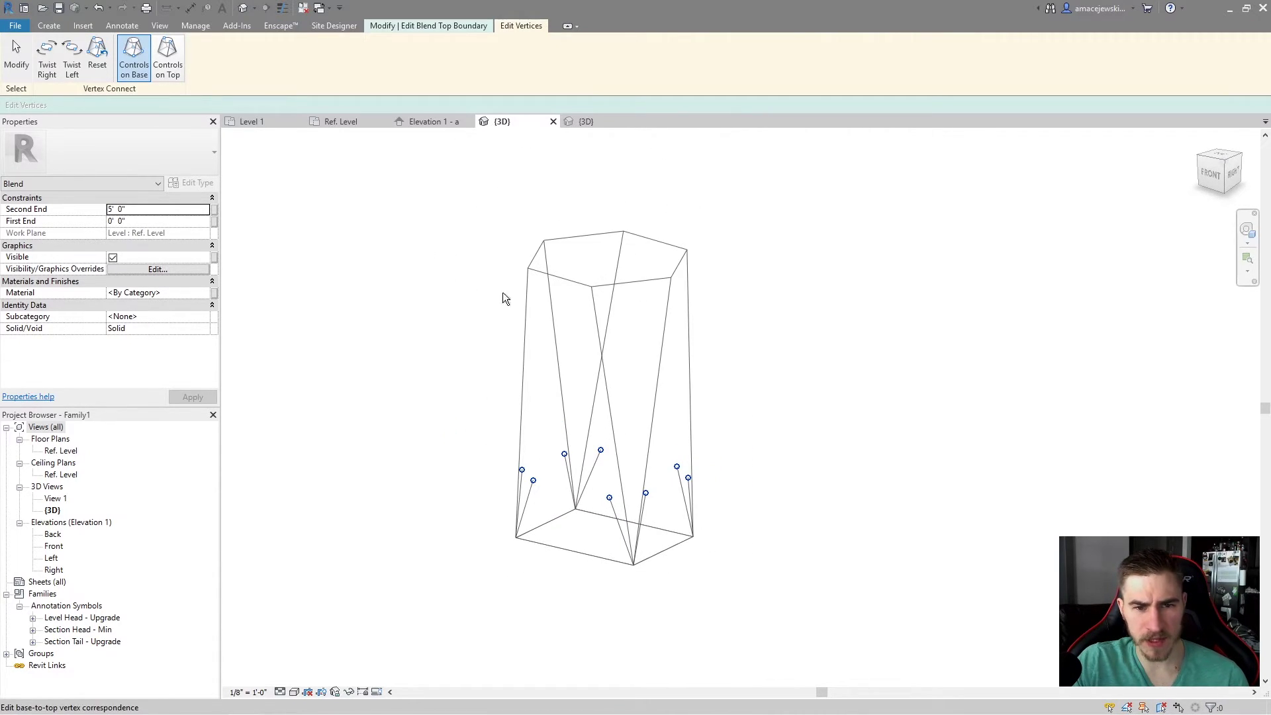
middle_drag(533, 274, 512, 295)
click(473, 26)
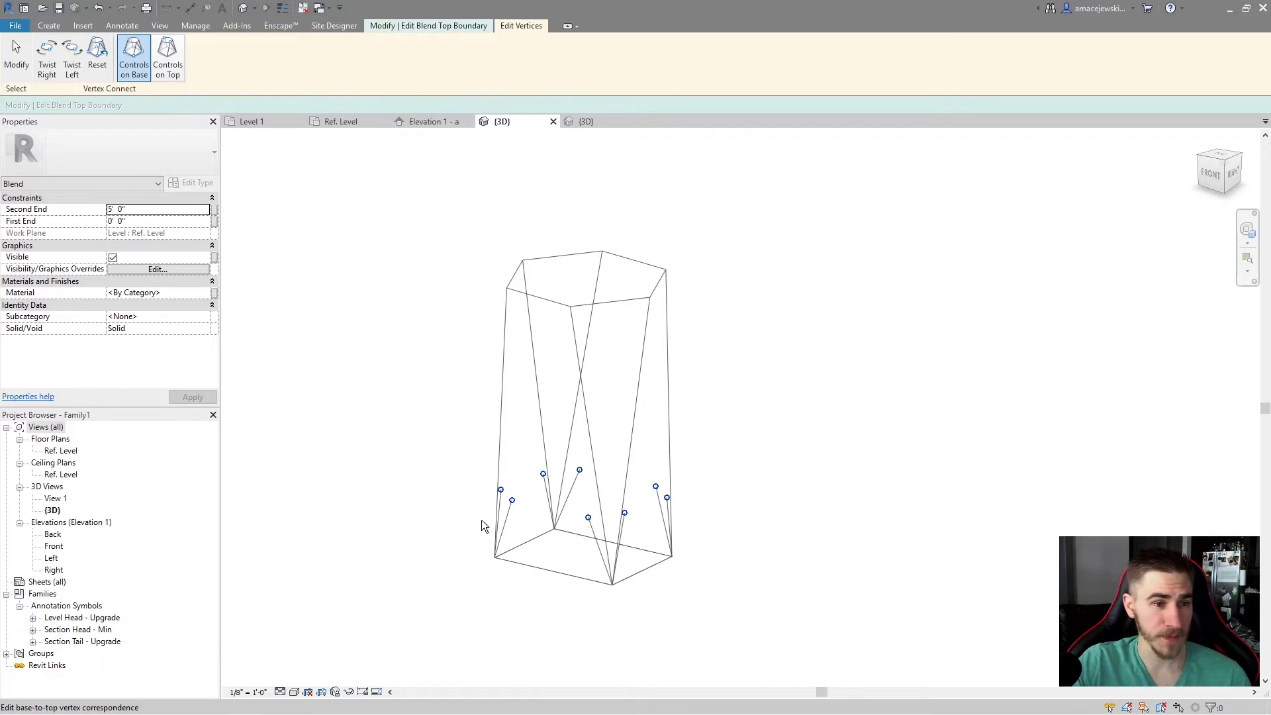
shift+middle_drag(539, 543, 601, 560)
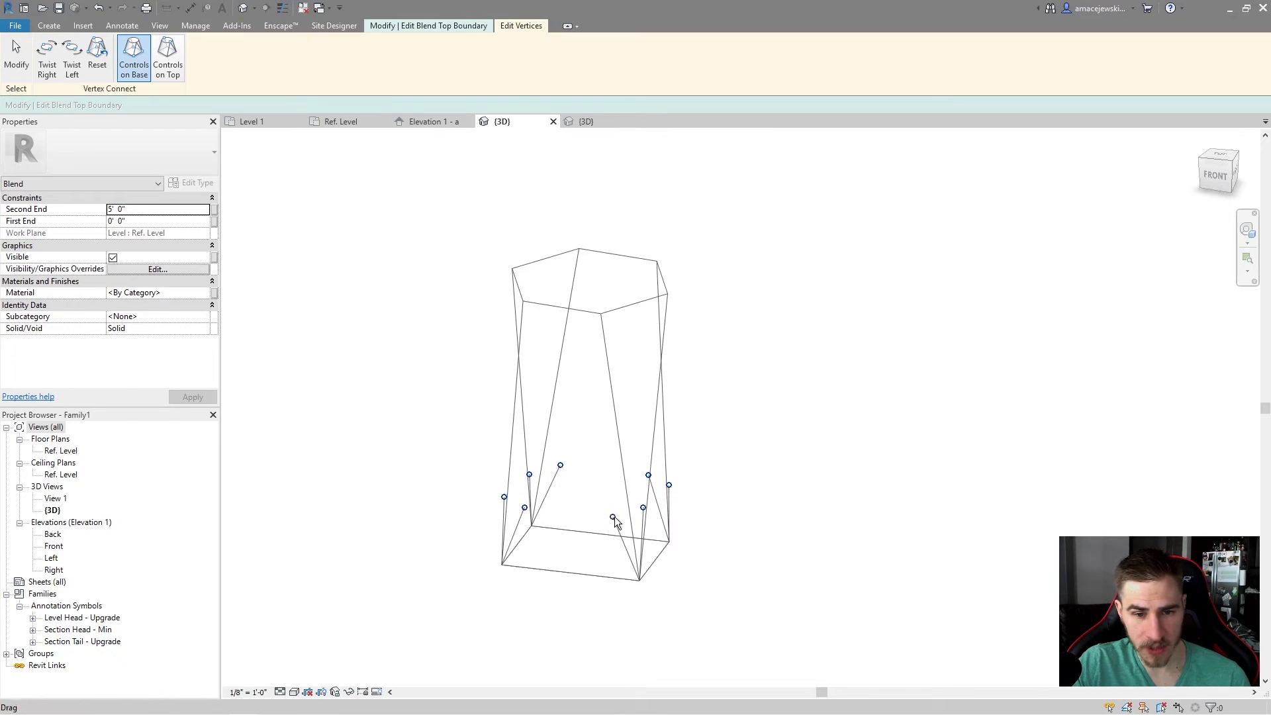
scroll(615, 521, up, 5)
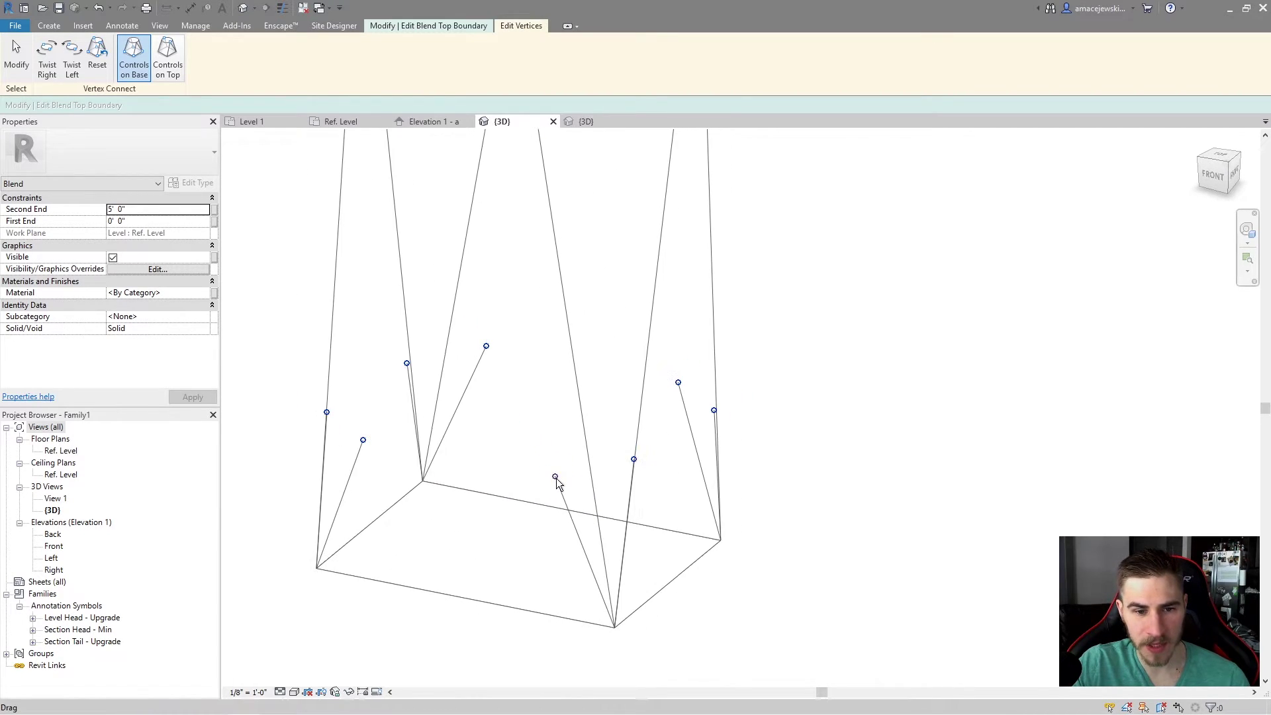
click(556, 477)
scroll(554, 478, down, 3)
shift+middle_drag(556, 477, 549, 349)
click(592, 460)
click(591, 460)
click(591, 460)
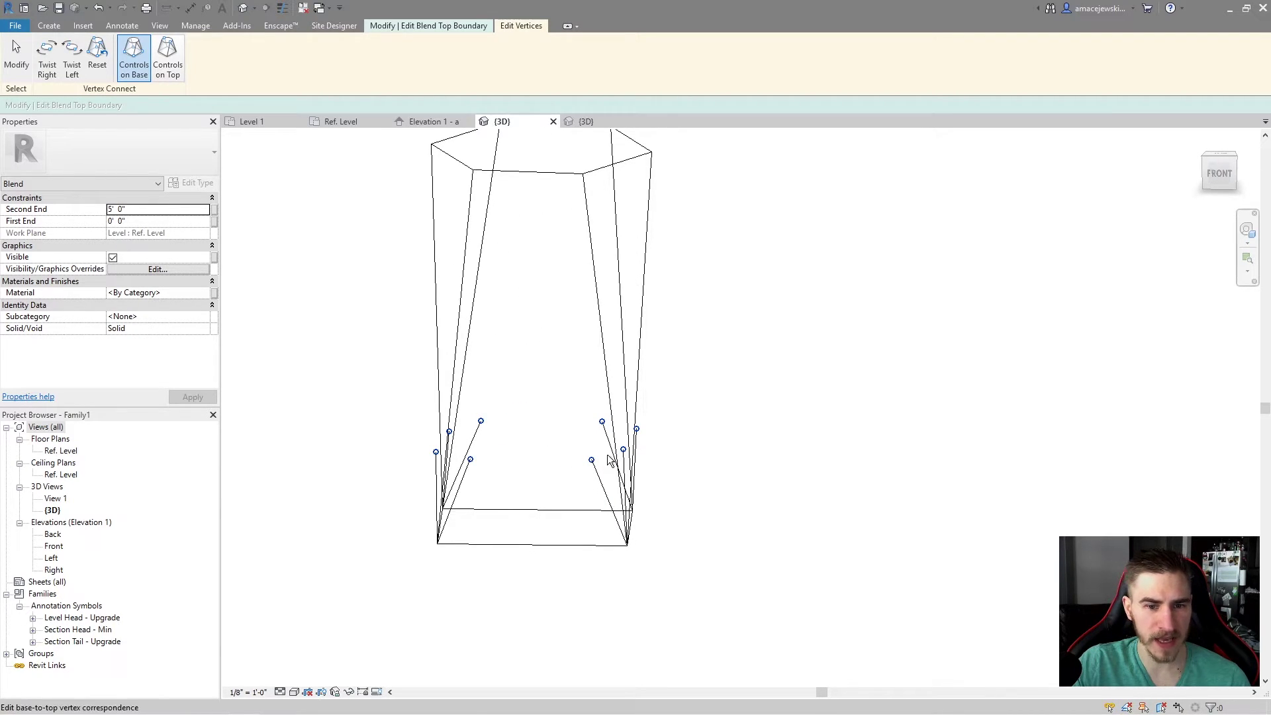
click(591, 460)
shift+middle_drag(616, 469, 575, 482)
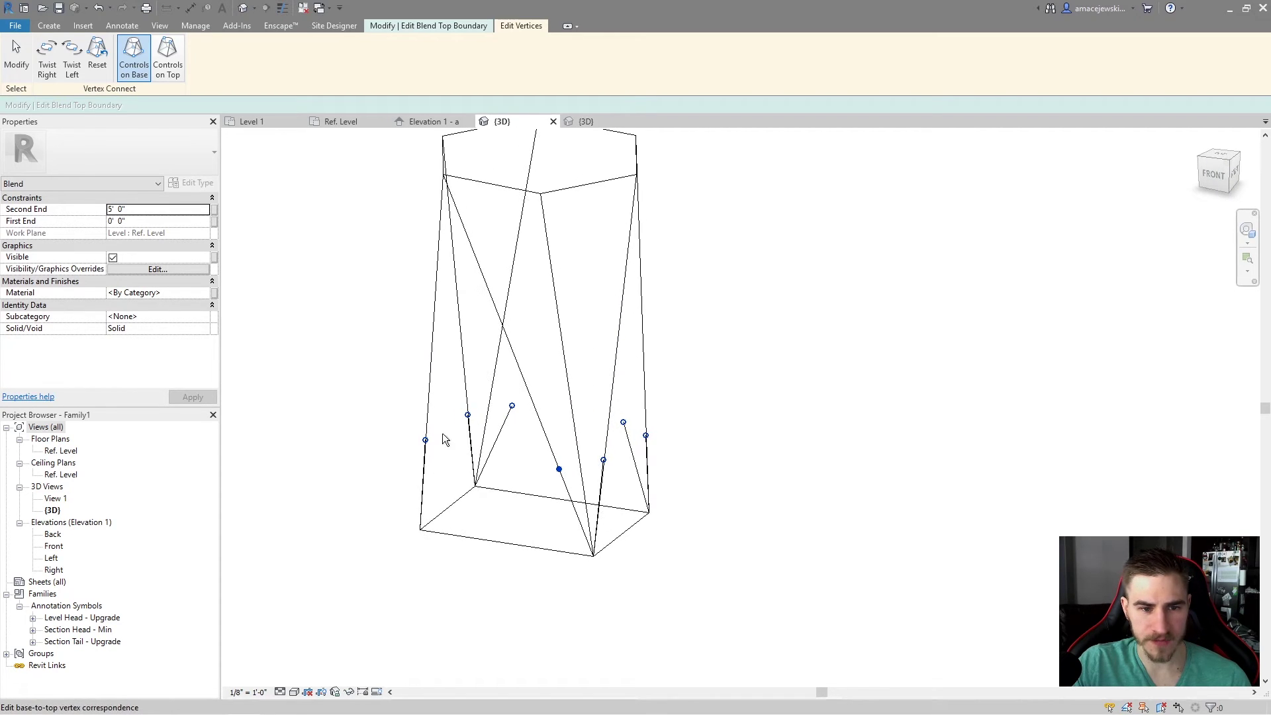
Turn on the remaining vertex connections at the other base corners all around the blend
shift+middle_drag(450, 439, 619, 488)
shift+middle_drag(505, 495, 593, 488)
shift+middle_drag(499, 477, 628, 471)
shift+middle_drag(482, 461, 588, 474)
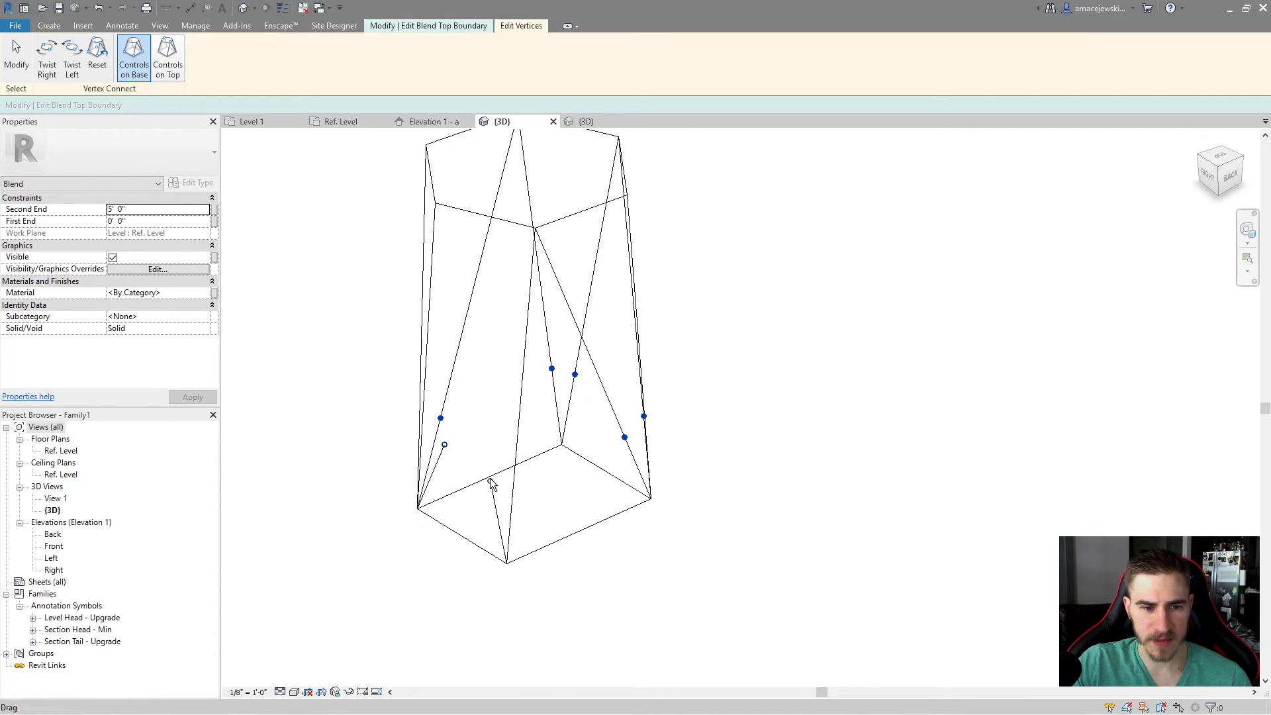
shift+middle_drag(490, 483, 533, 349)
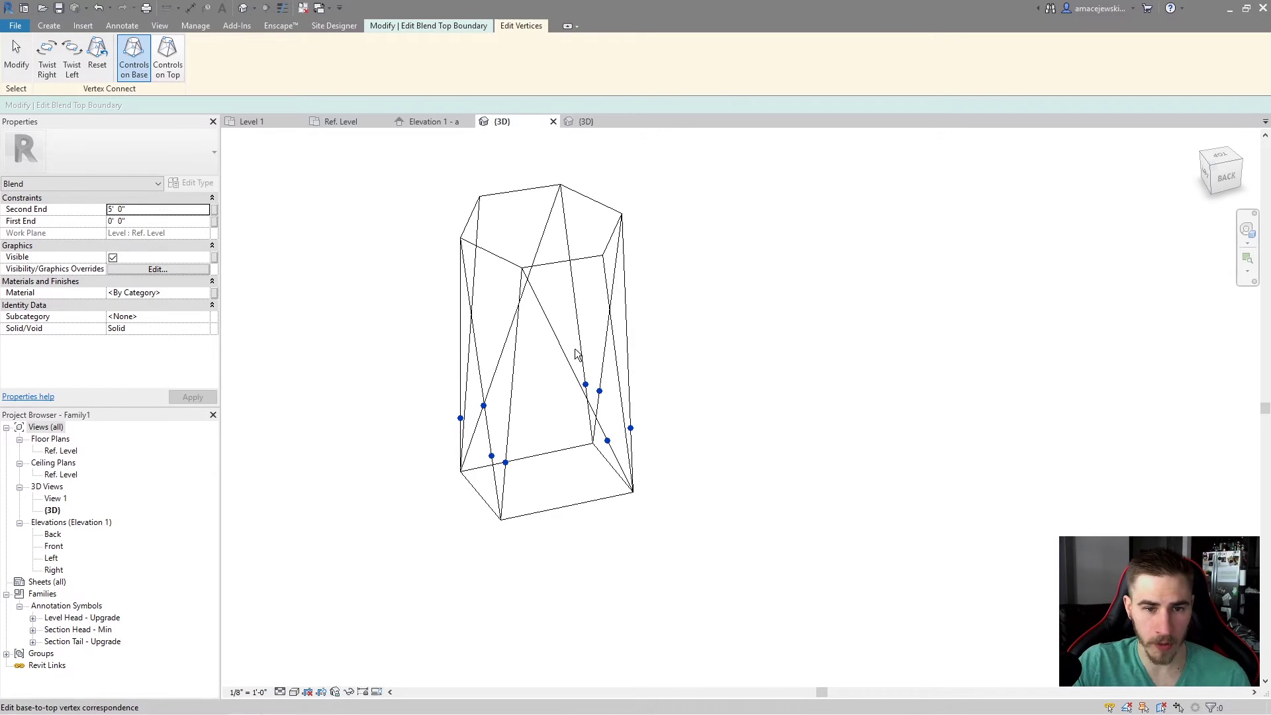
scroll(569, 370, up, 2)
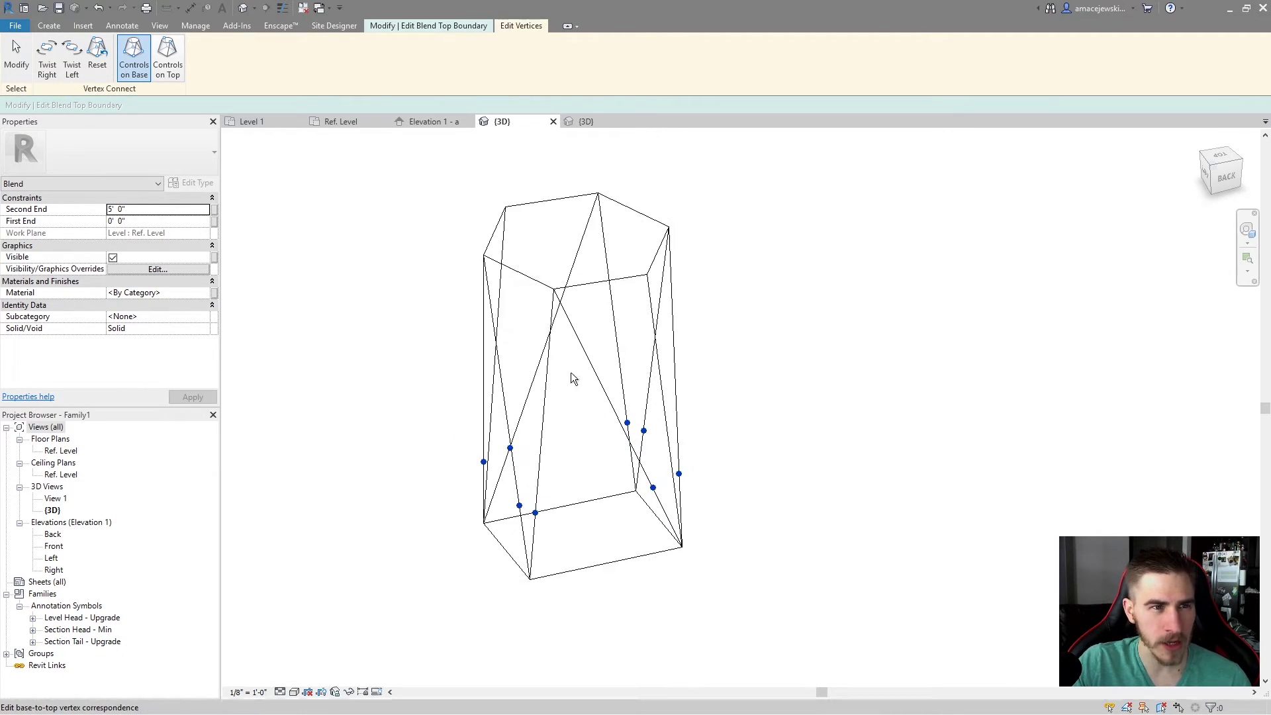
Show the vertex controls on the top boundary and turn off all the optional connections around the hexagon
click(133, 59)
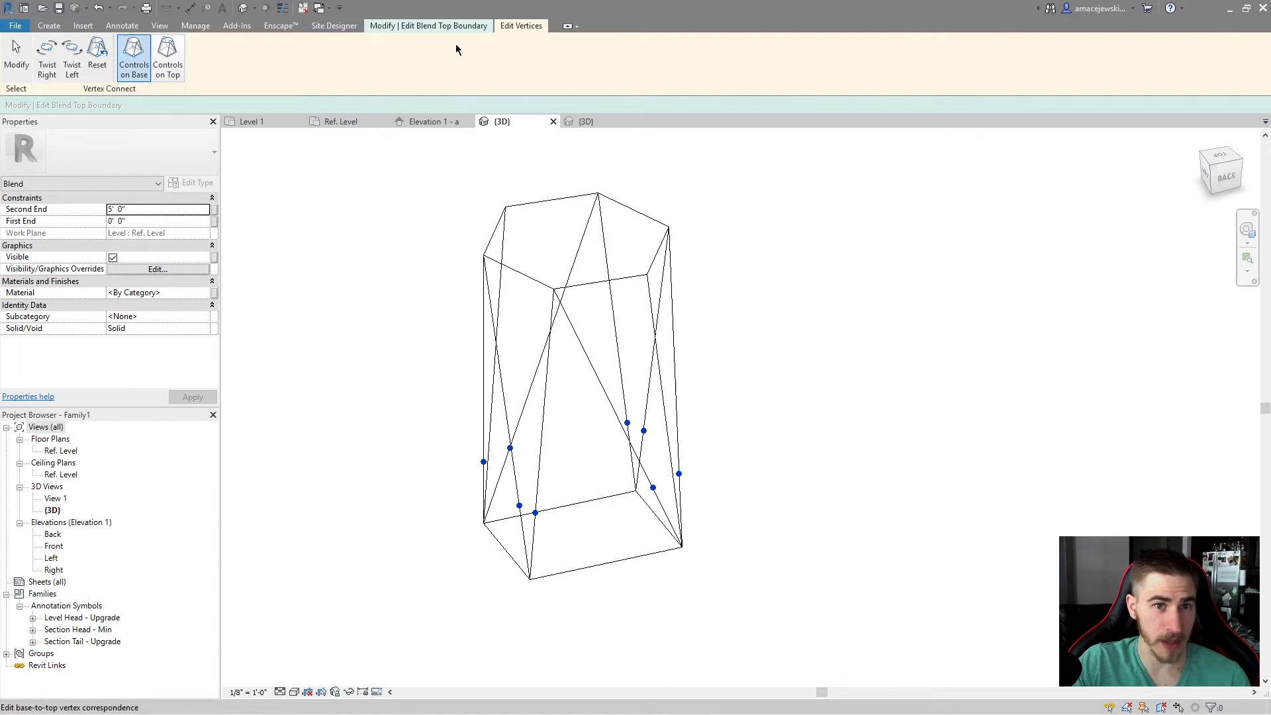
click(168, 61)
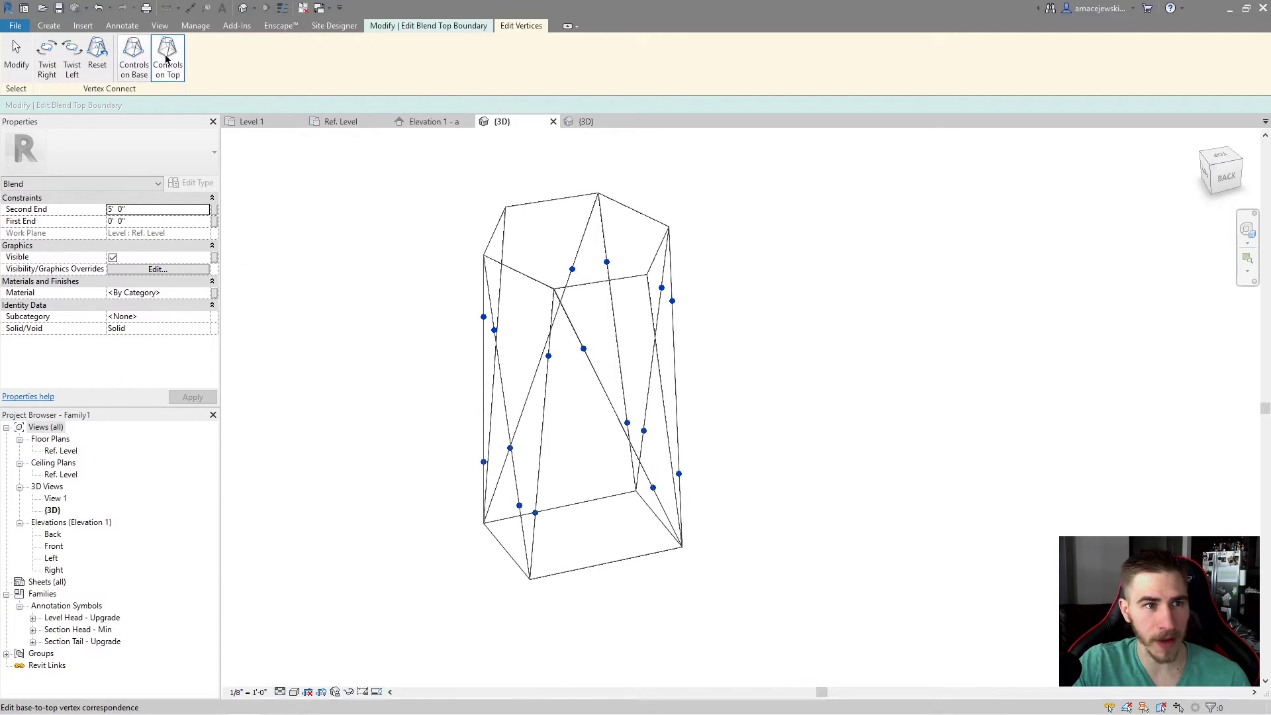
shift+middle_drag(438, 357, 604, 281)
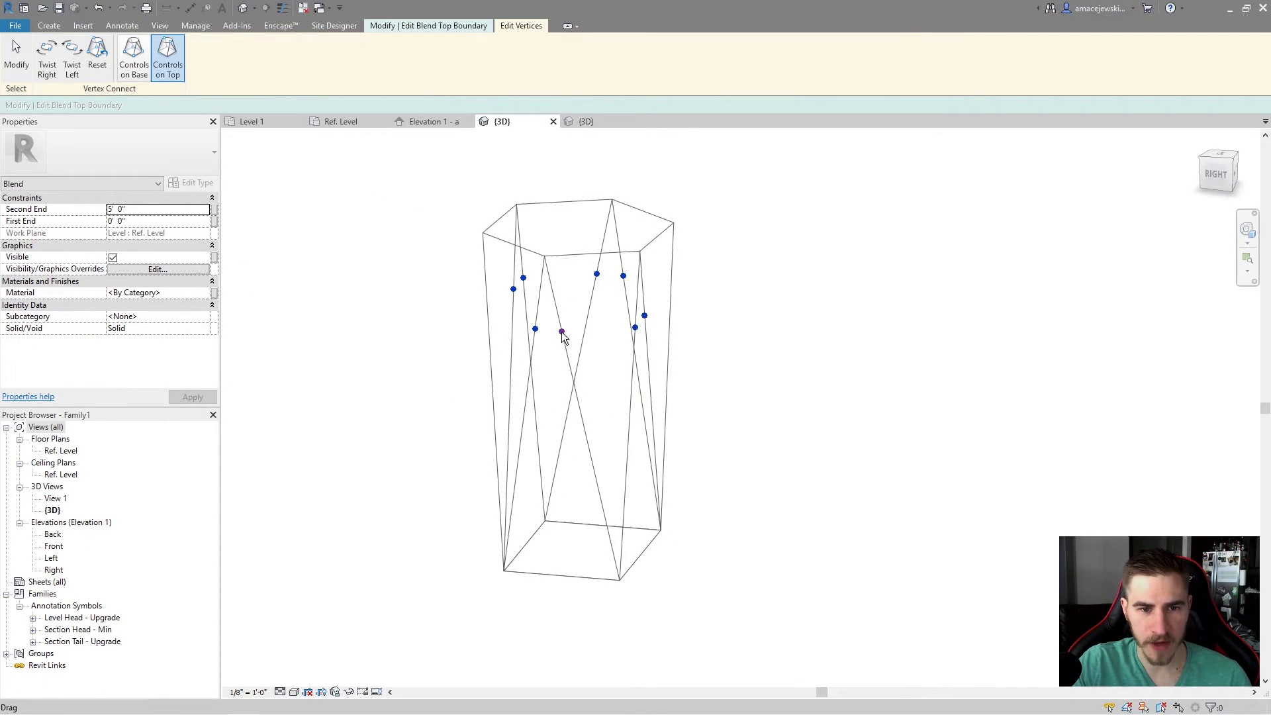
shift+middle_drag(596, 400, 530, 324)
shift+middle_drag(561, 395, 596, 306)
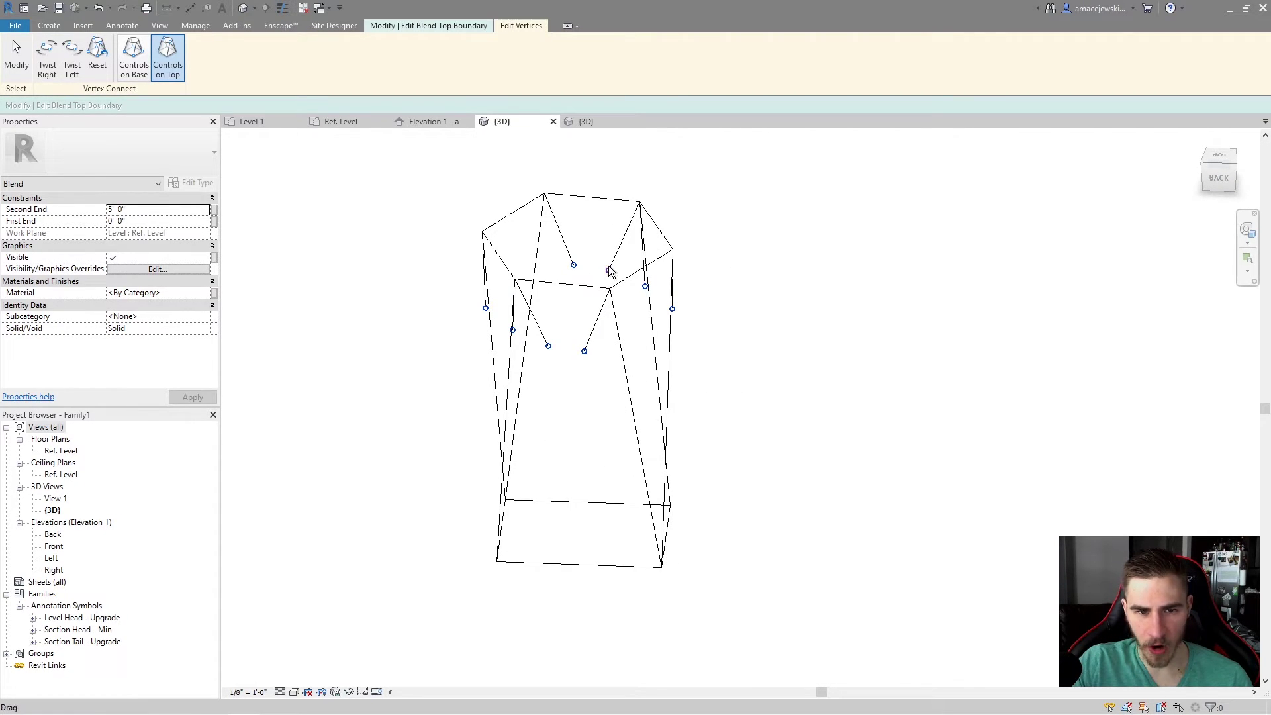
shift+middle_drag(534, 295, 584, 311)
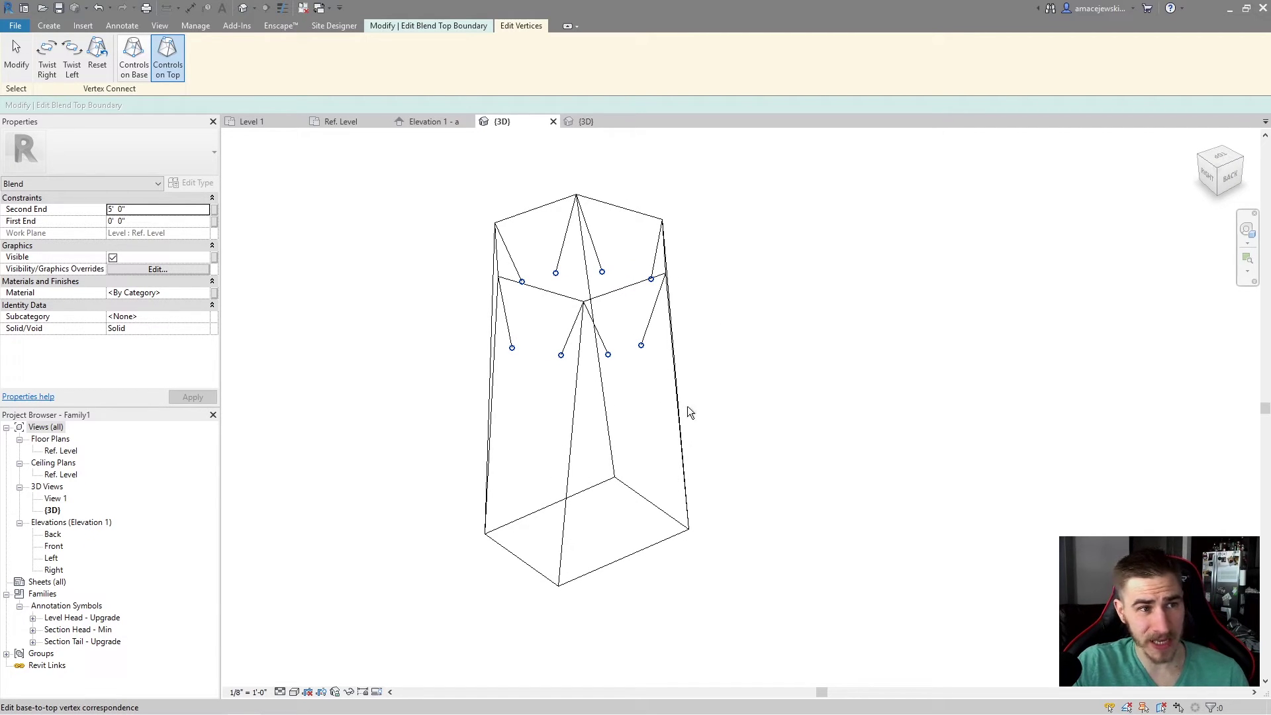
shift+middle_drag(738, 397, 695, 375)
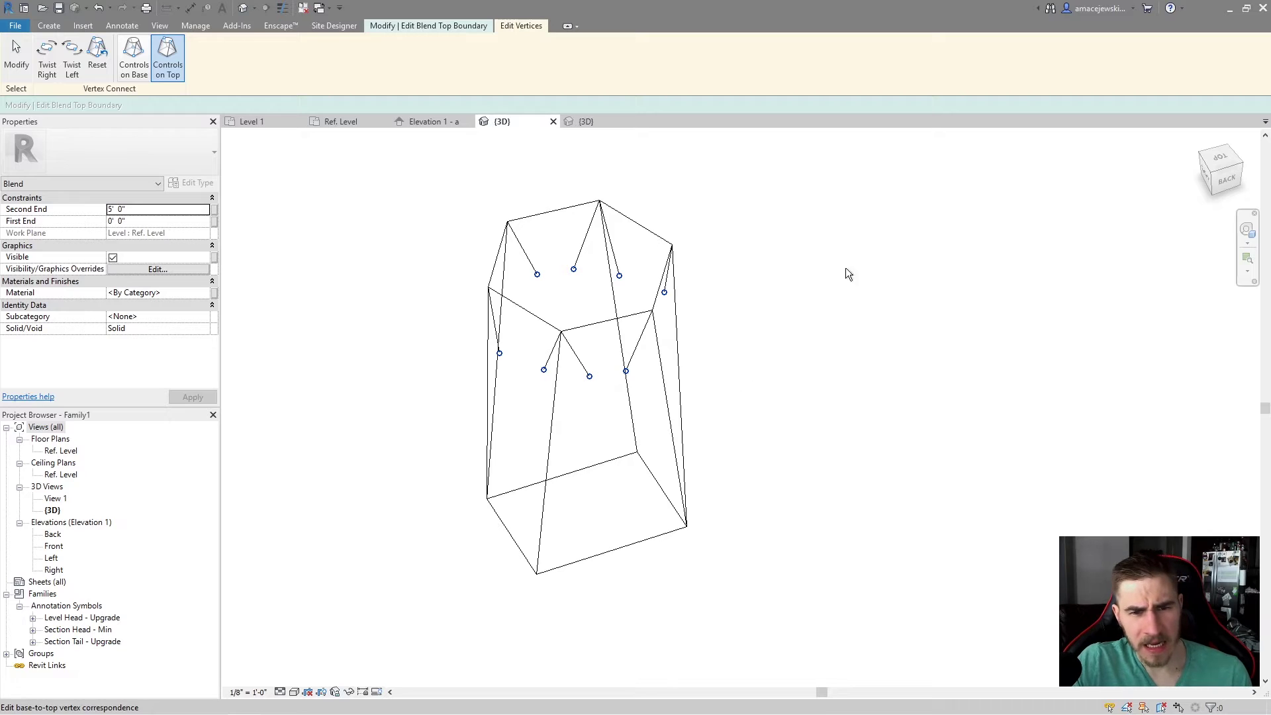
shift+middle_drag(604, 330, 602, 306)
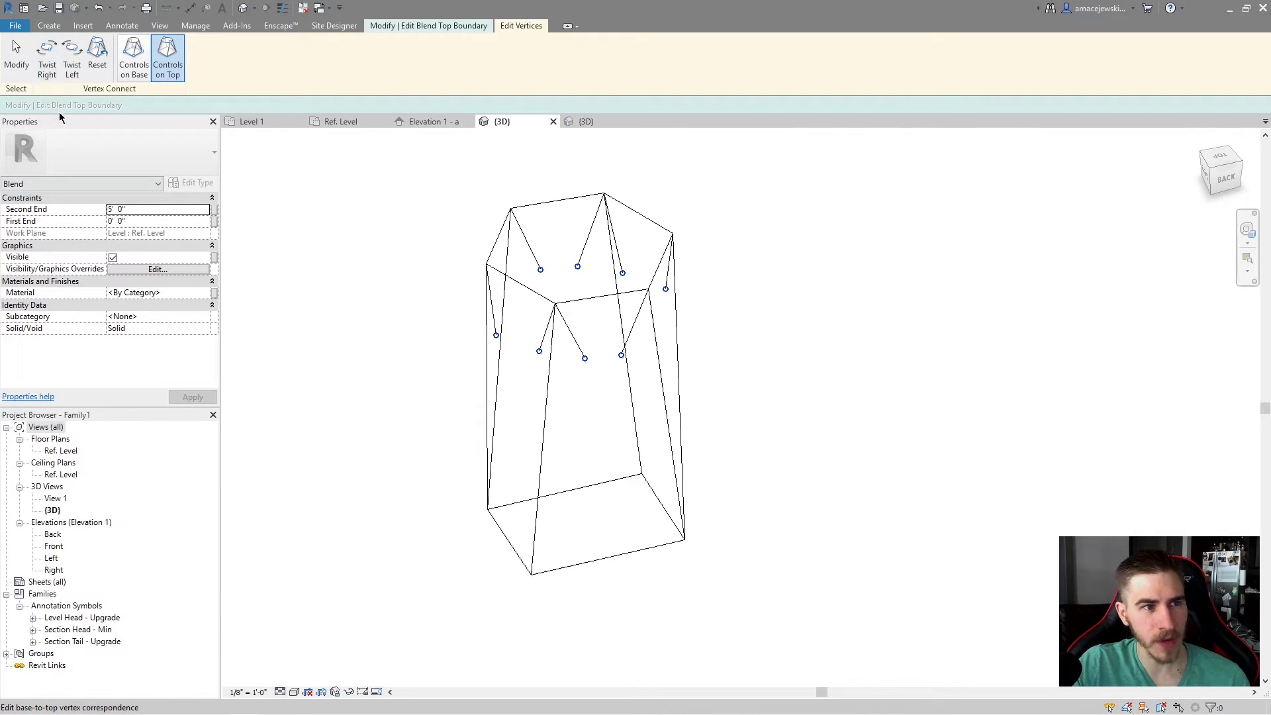
Twist the vertex connections to the right and turn on every open connection control around the top hexagon
click(52, 66)
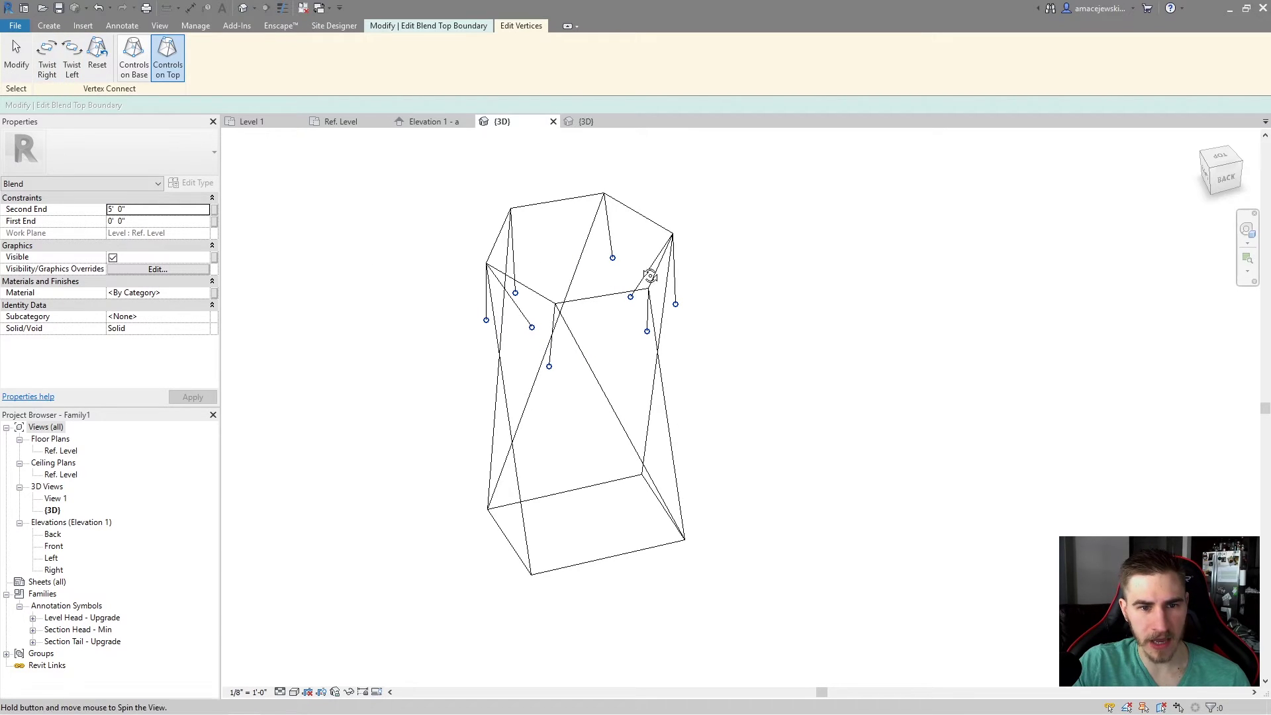
shift+middle_drag(647, 269, 688, 279)
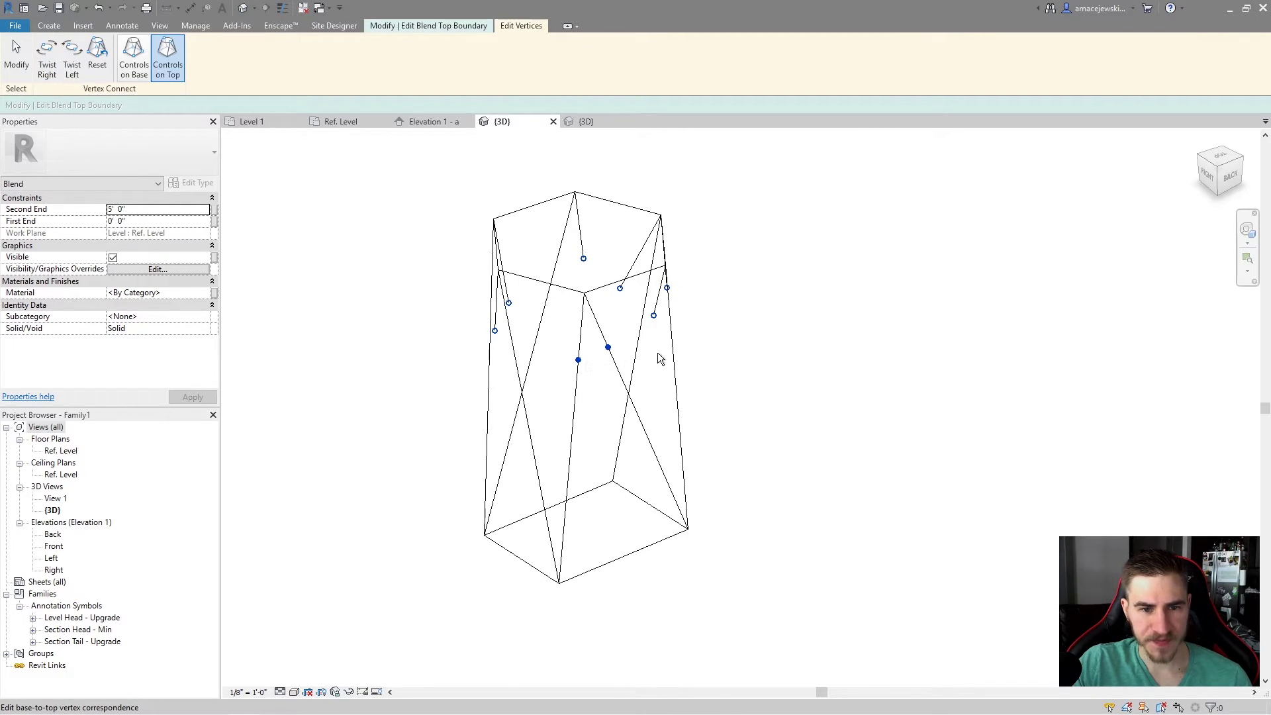
shift+middle_drag(659, 358, 582, 435)
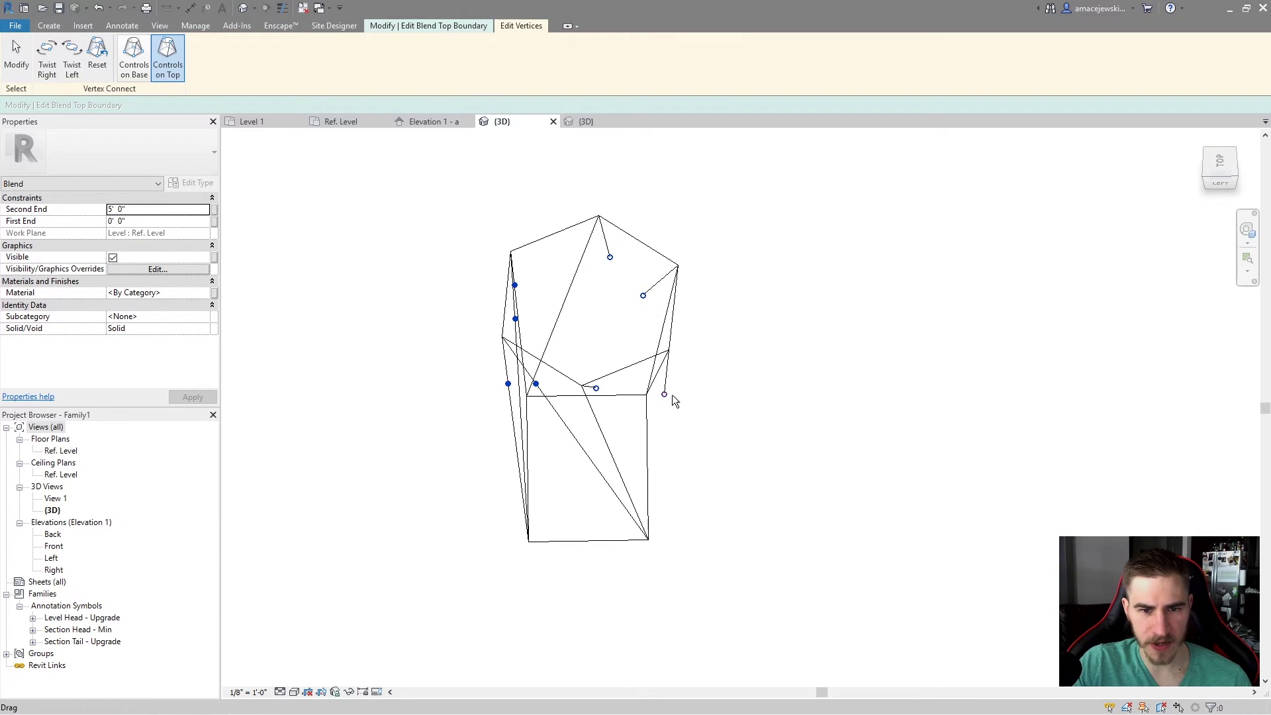
shift+middle_drag(717, 437, 621, 406)
shift+middle_drag(733, 406, 623, 389)
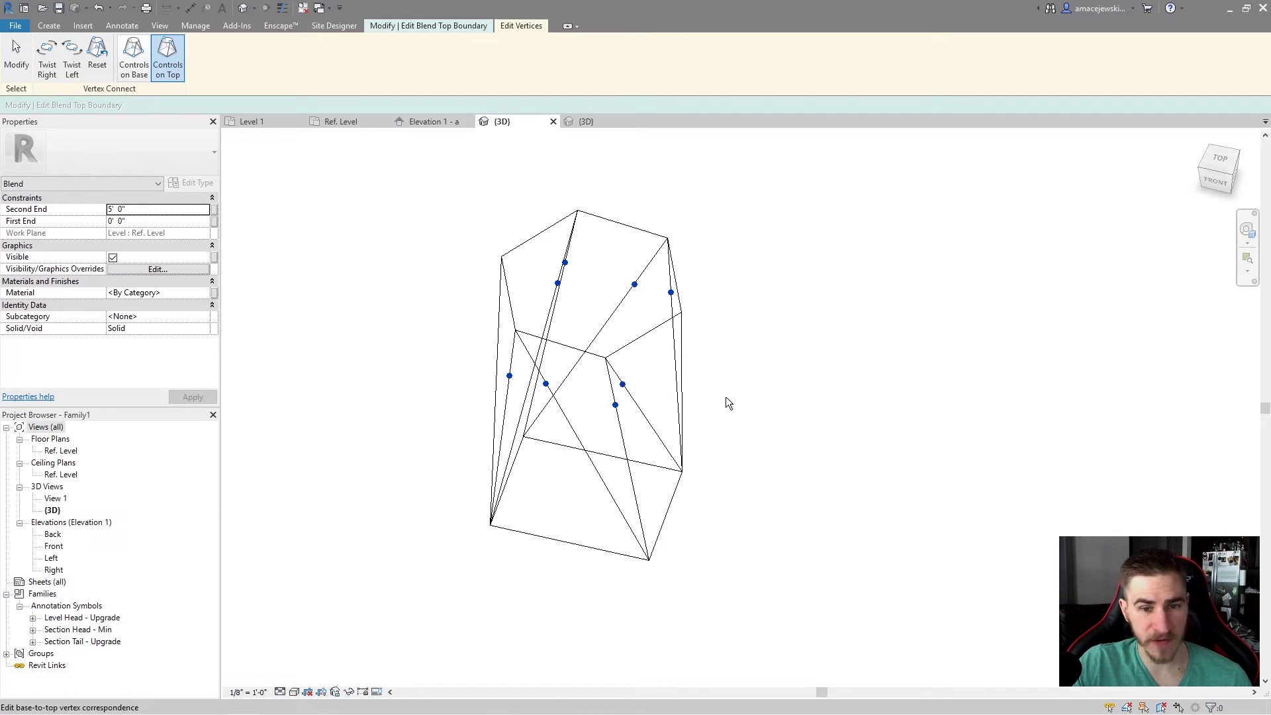
shift+middle_drag(729, 403, 645, 352)
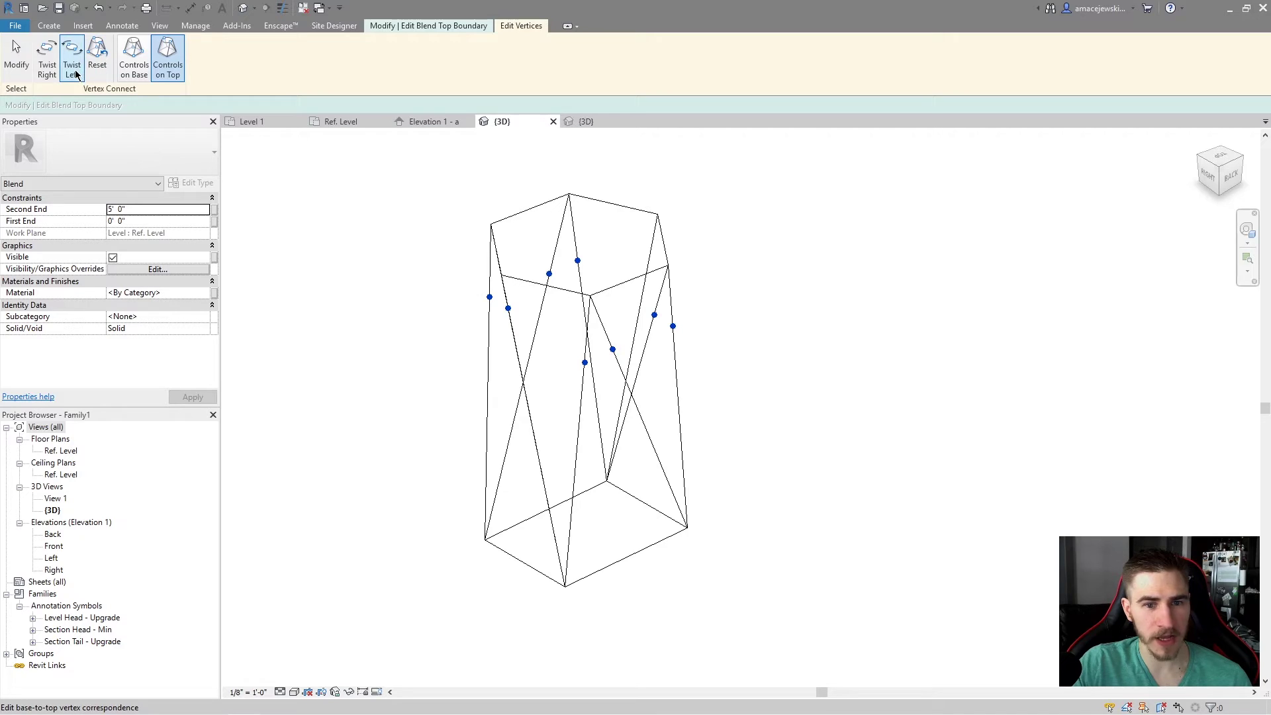
Show the vertex controls on the base and twist the blend's connections to the left once
click(139, 63)
click(71, 56)
shift+middle_drag(614, 498, 589, 510)
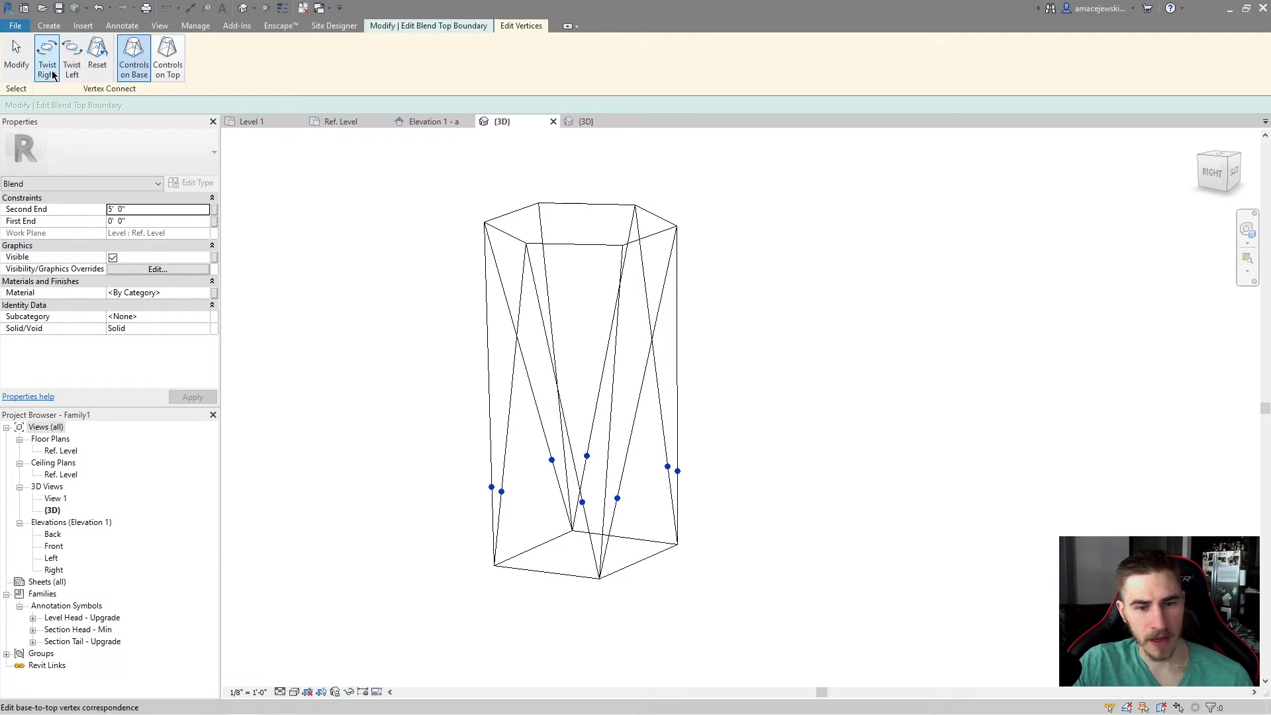
Twist the blend's vertex connections to the right twice and view the skewed shape from above
click(71, 56)
shift+middle_drag(530, 344, 559, 326)
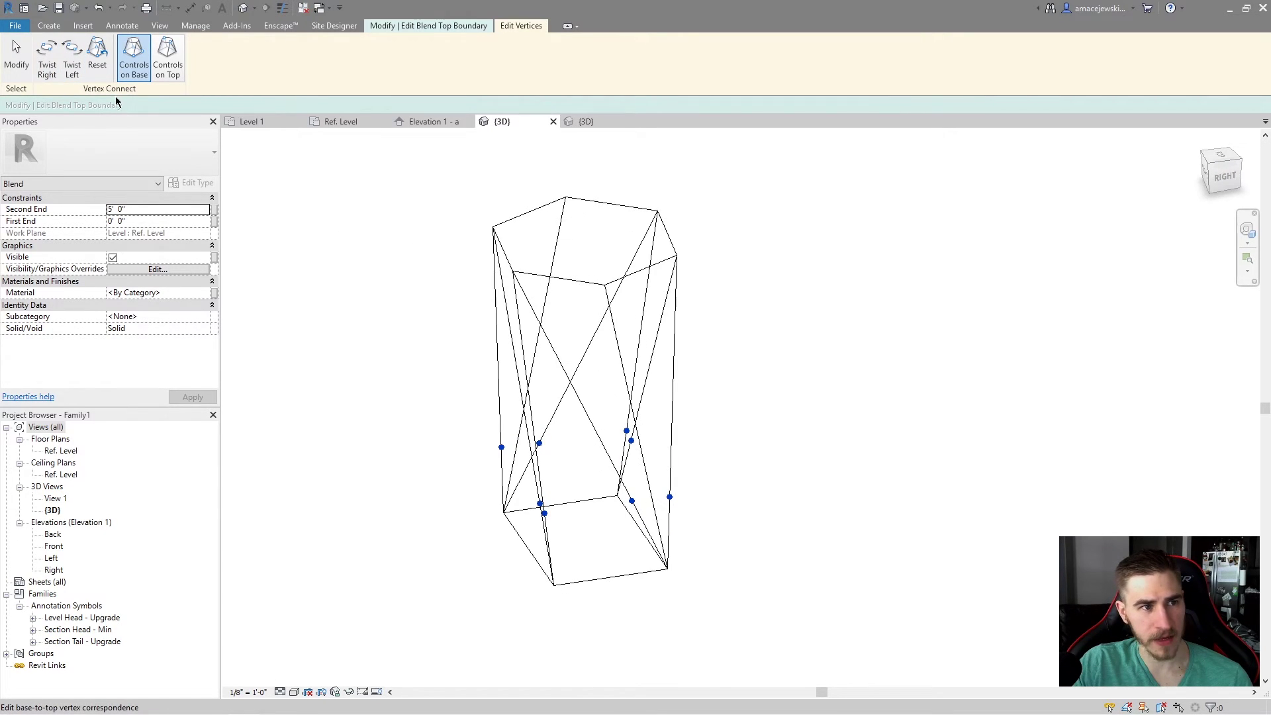
click(64, 70)
click(61, 72)
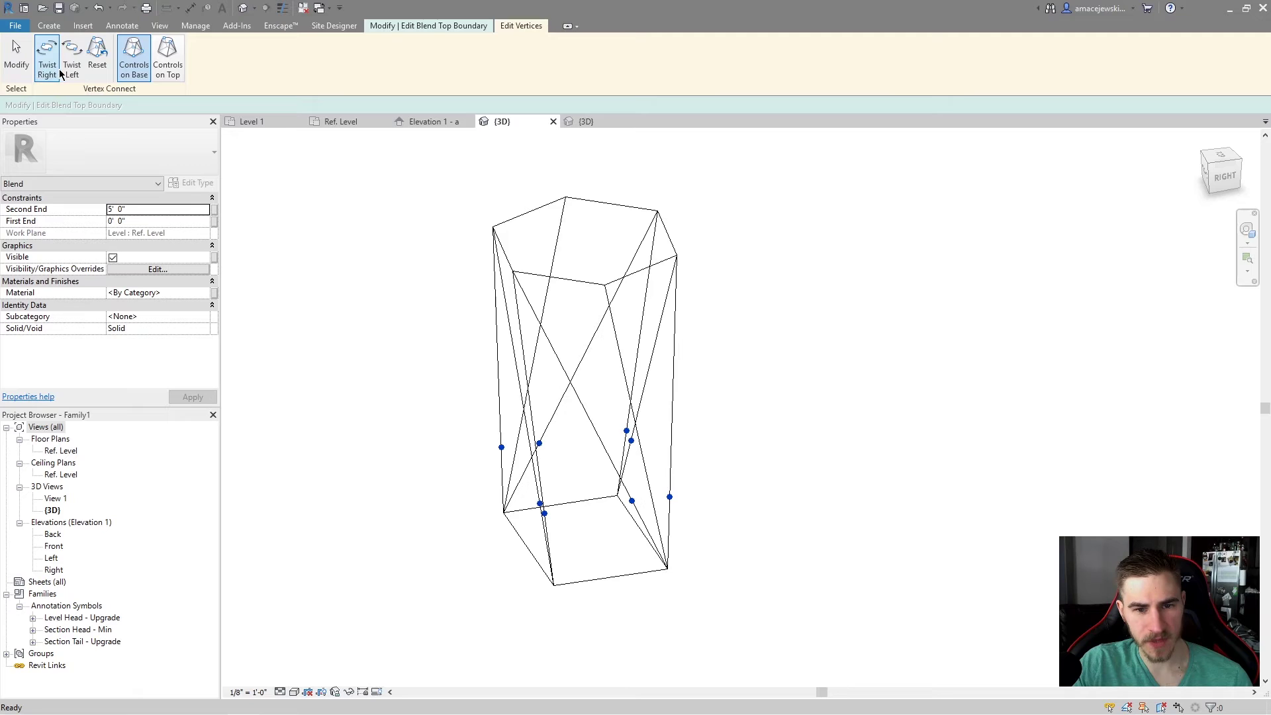
click(62, 73)
shift+middle_drag(570, 229, 659, 504)
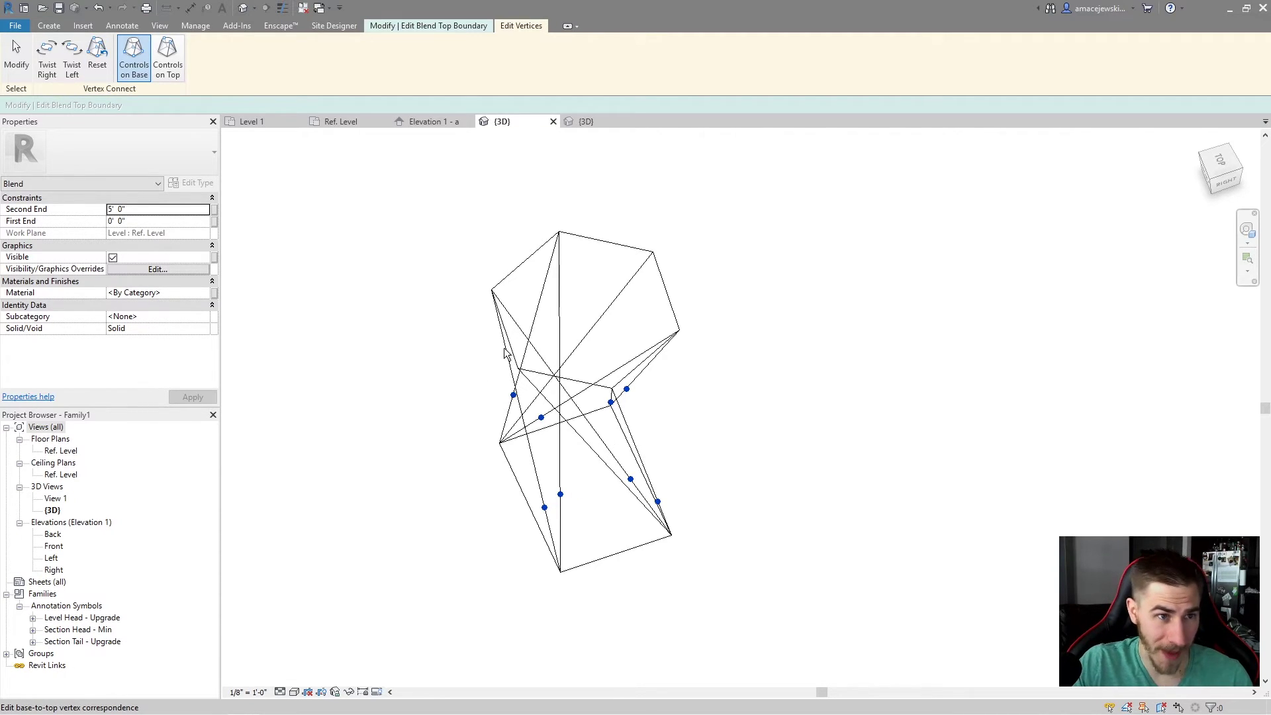
Leave vertex editing, finish the blend's top boundary edit to keep the twisted connections, and clear the selection
click(17, 56)
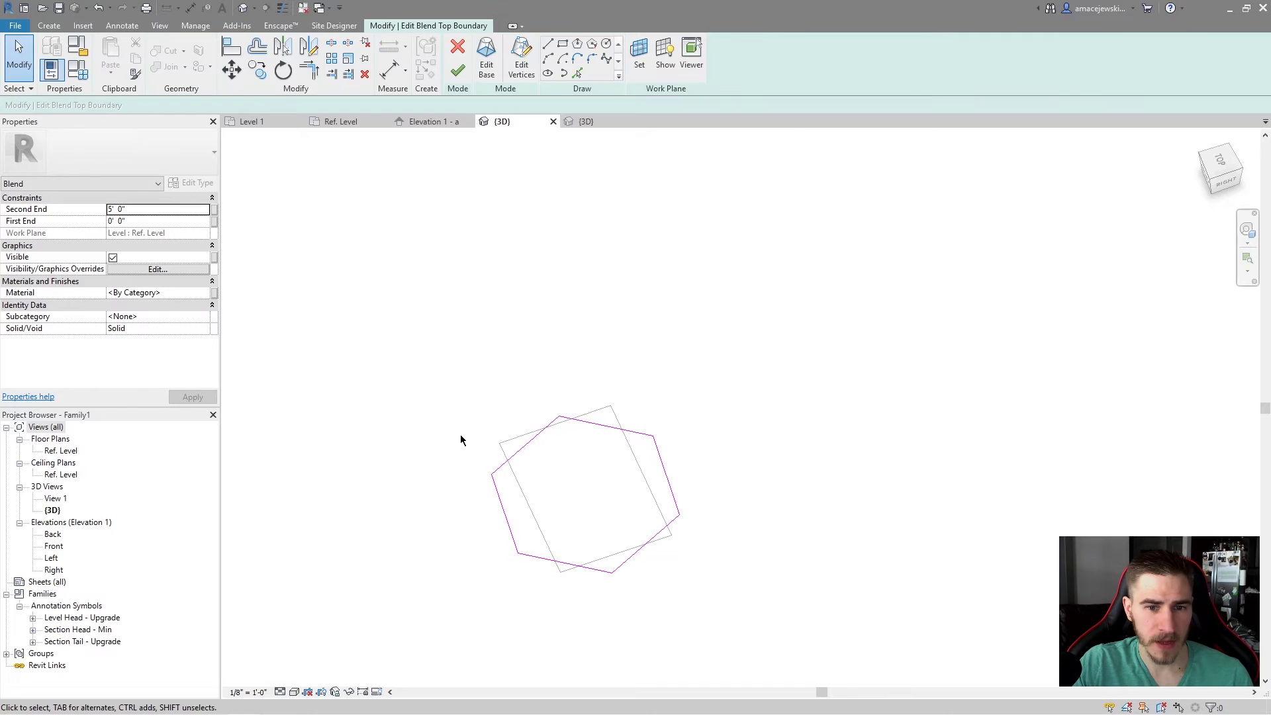
click(457, 74)
shift+middle_drag(556, 369, 531, 526)
key(Escape)
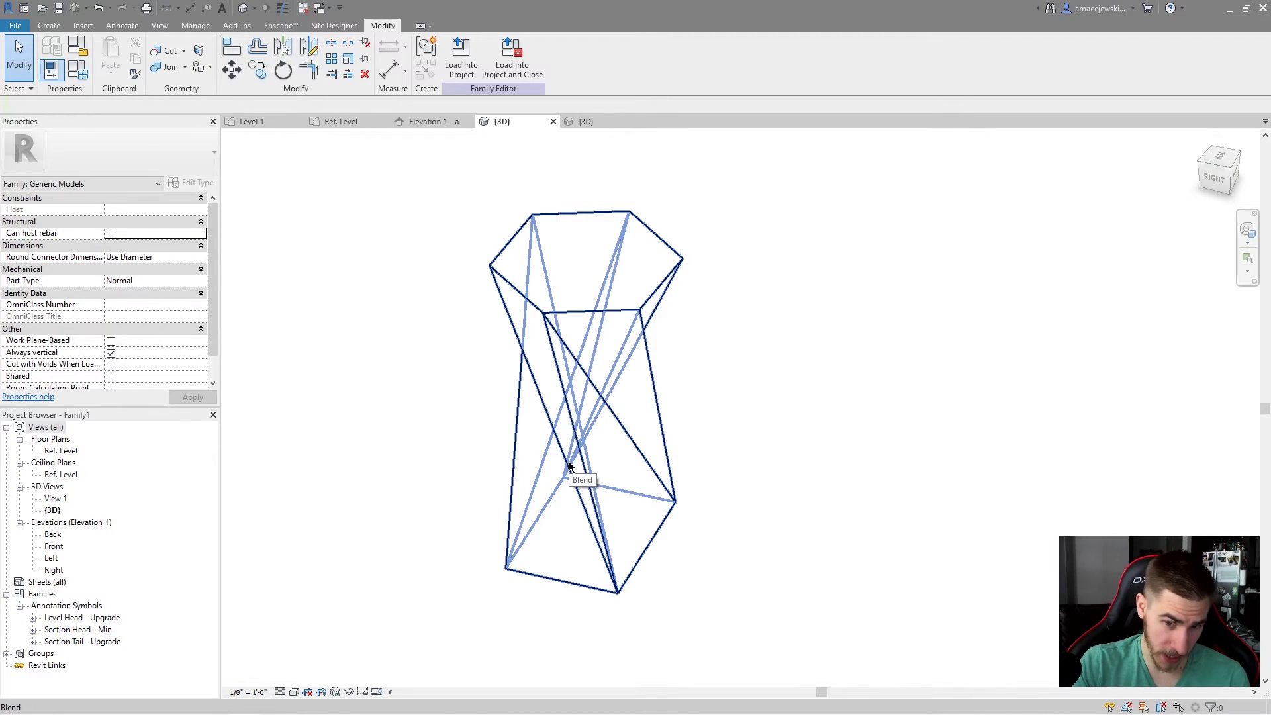
Examine the finished blend from several sides, looking at how its twisted faces connect the hexagonal top to the four-sided base
shift+middle_drag(630, 419, 513, 310)
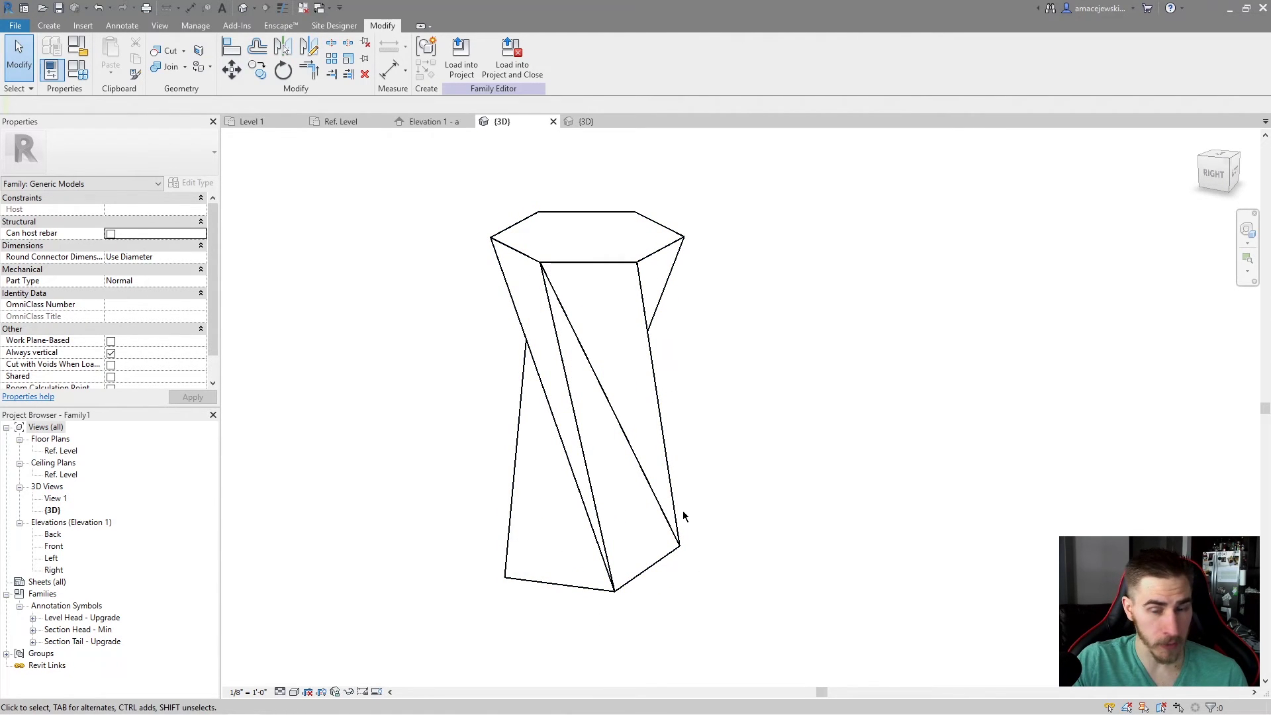
shift+middle_drag(647, 403, 545, 509)
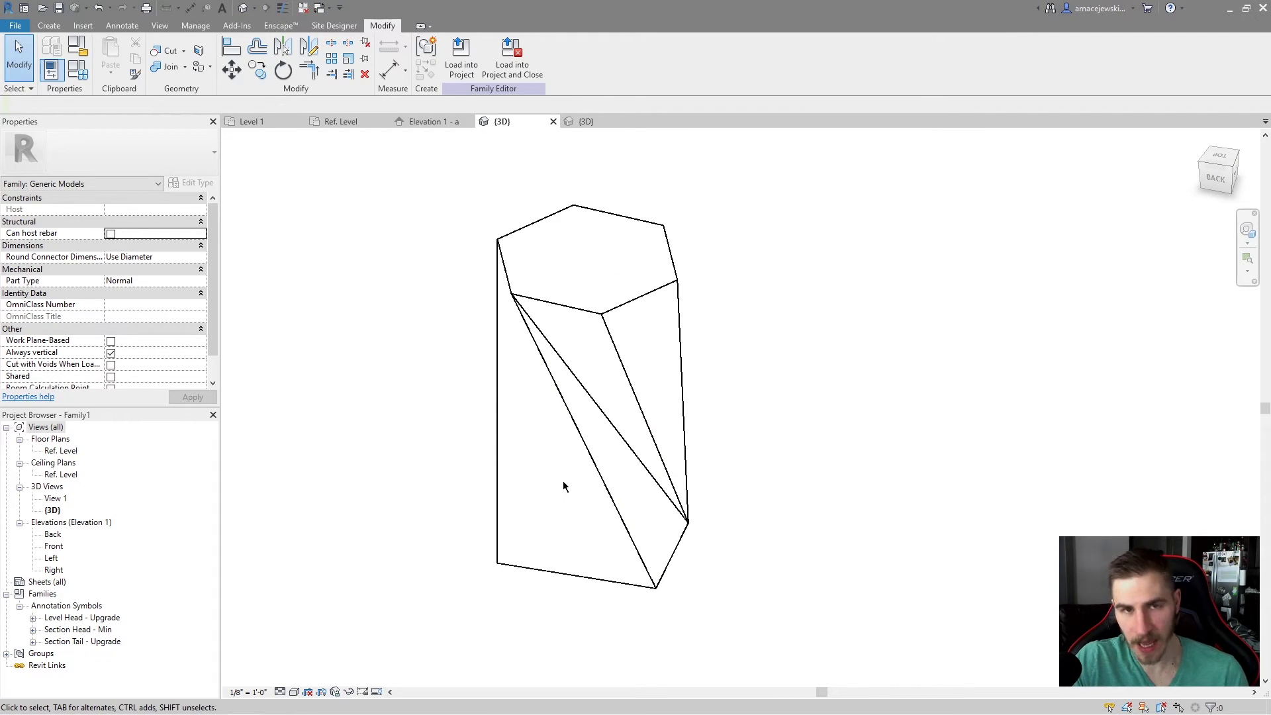
shift+middle_drag(662, 474, 760, 432)
click(617, 346)
scroll(737, 477, down, 3)
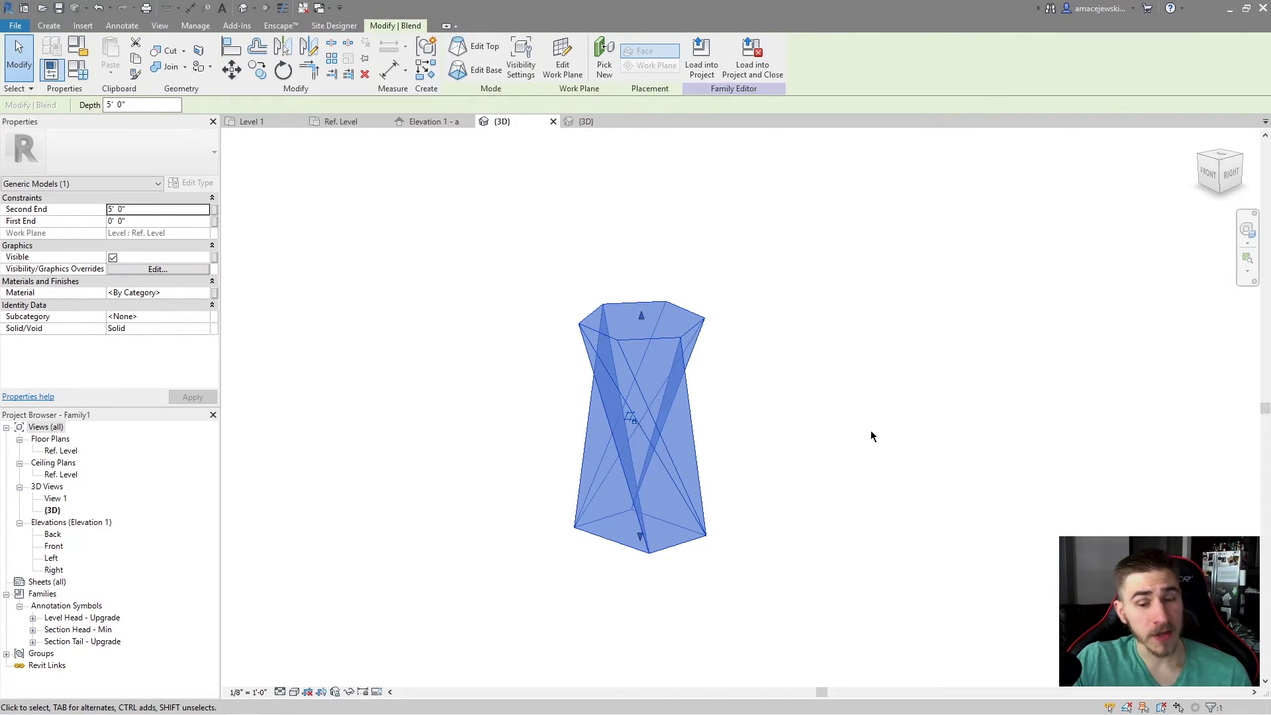
click(844, 425)
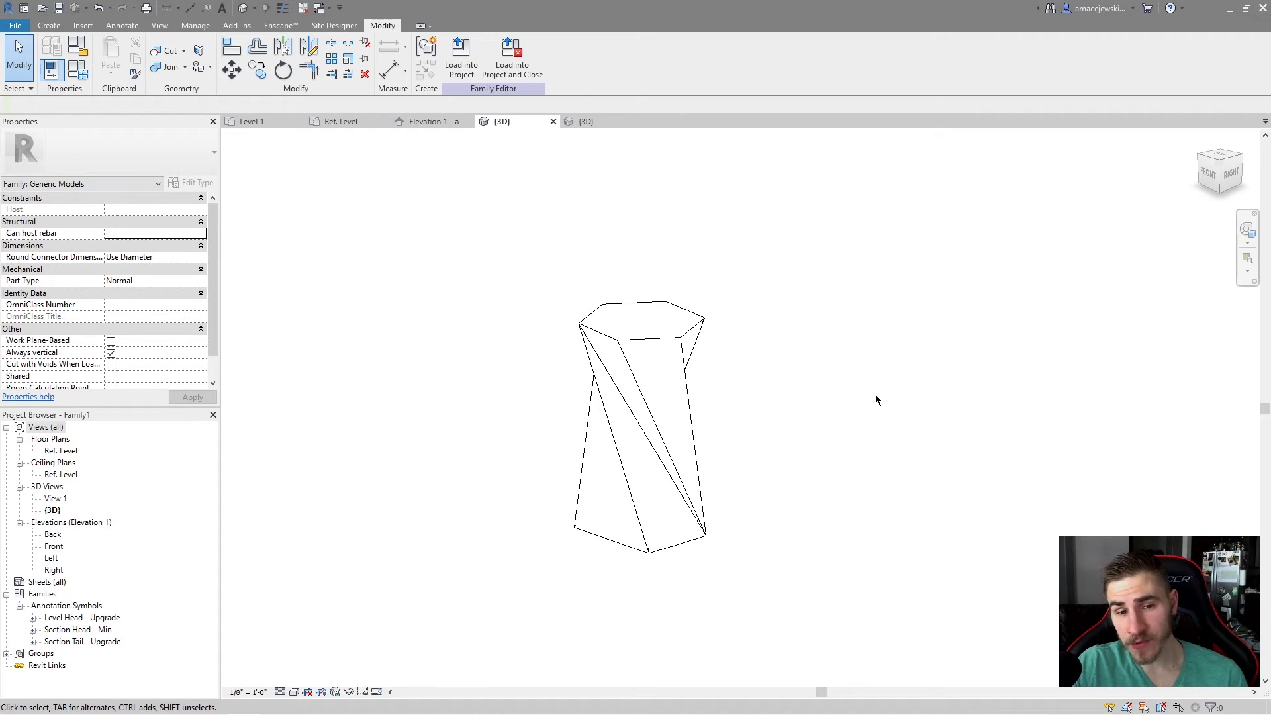
scroll(595, 416, up, 1)
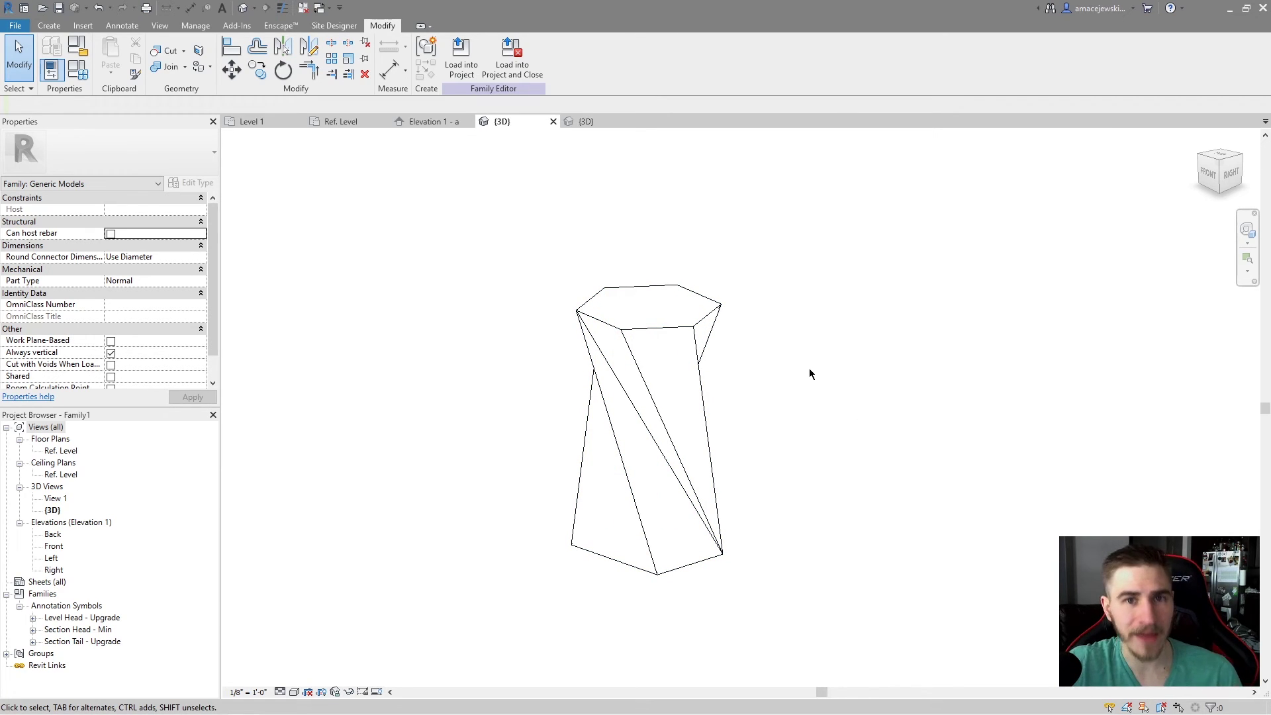
shift+middle_drag(767, 383, 841, 507)
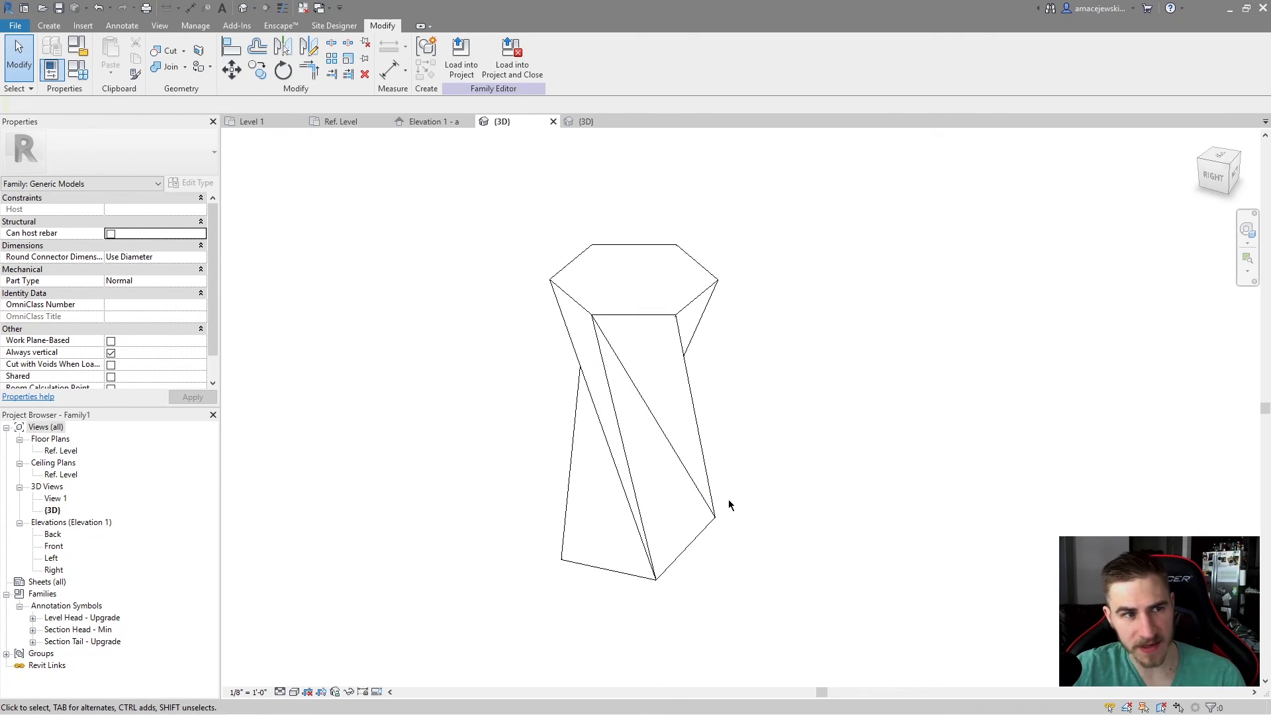